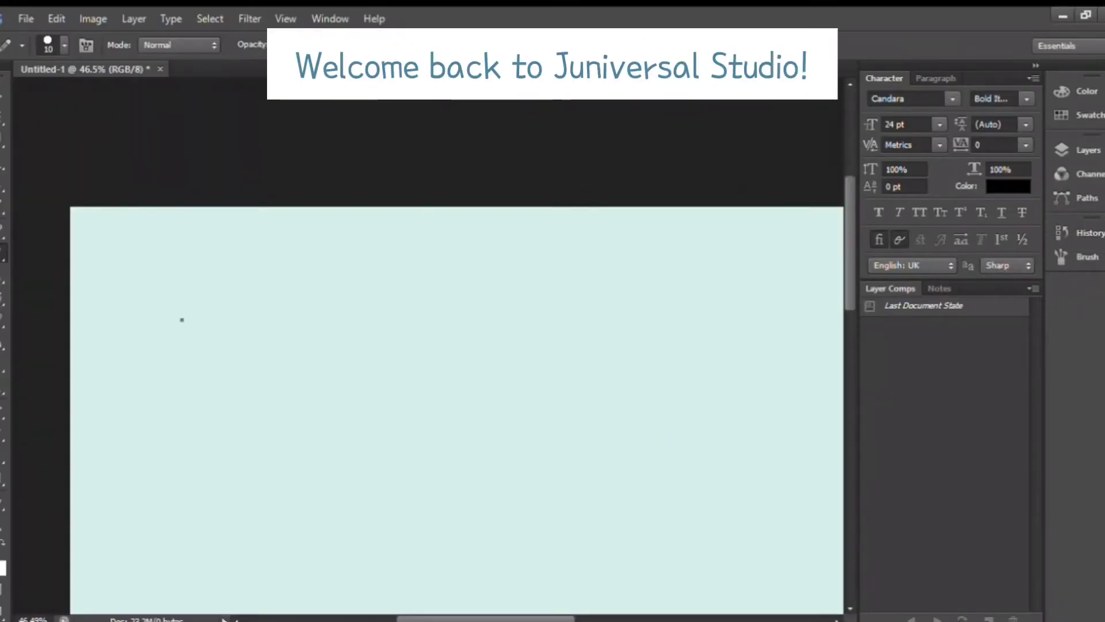
Outline the two cherries with the Pencil.
left_click_drag(256, 229, 270, 226)
key("z")
left_click_drag(322, 299, 214, 298)
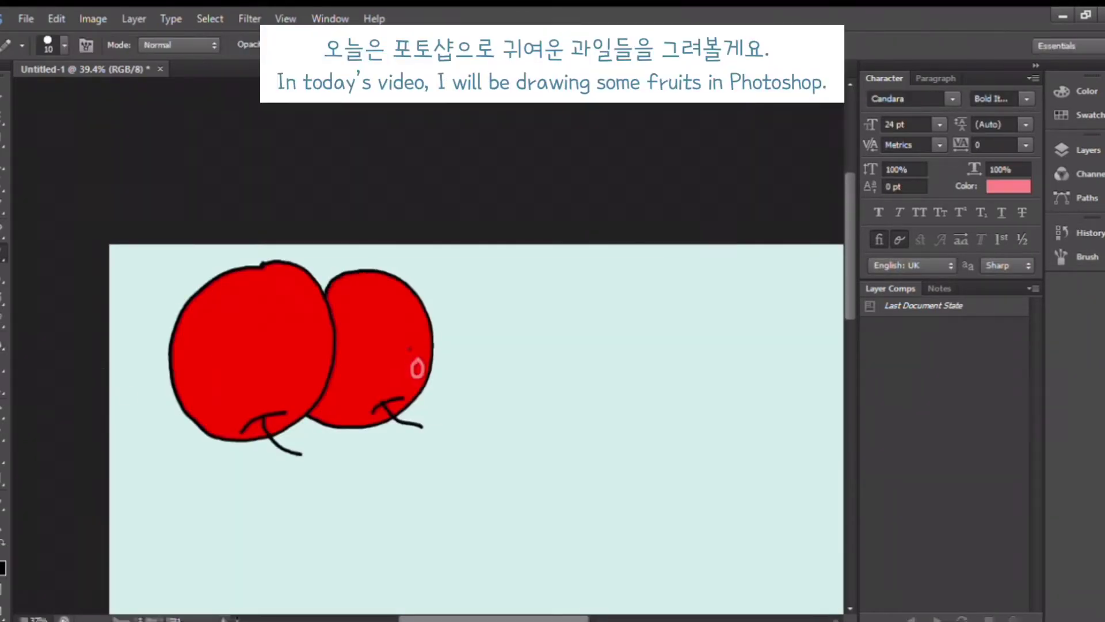
Fill the left cherry's highlight, thin highlight and small loop pink.
key("g")
left_click(309, 325)
left_click(308, 377)
key("i")
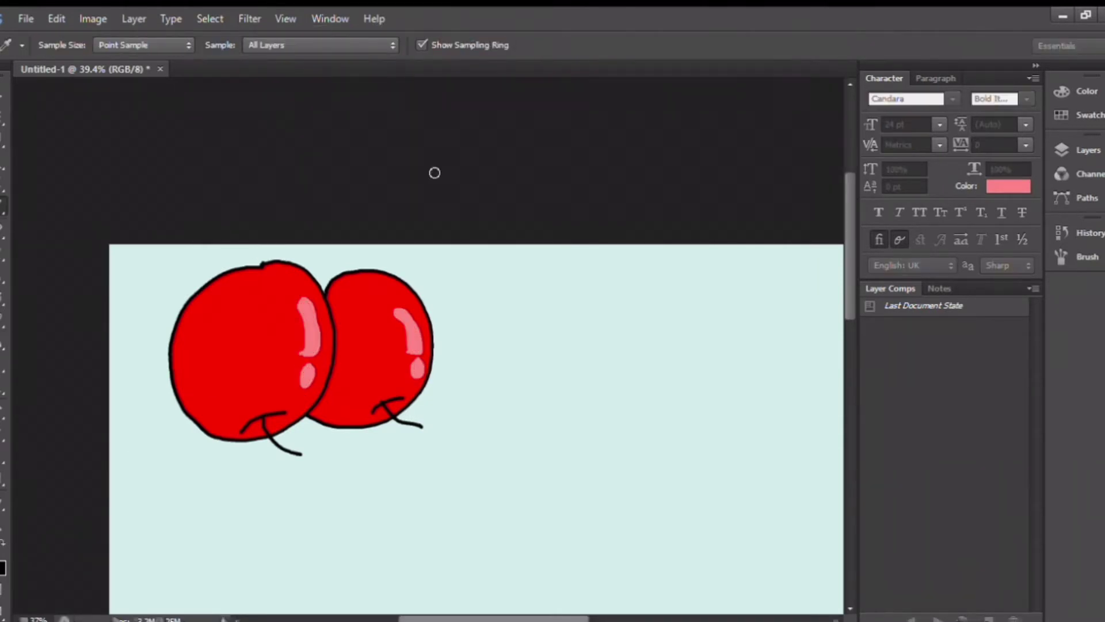
key("b")
key("x")
key("g")
left_click(179, 340)
key("b")
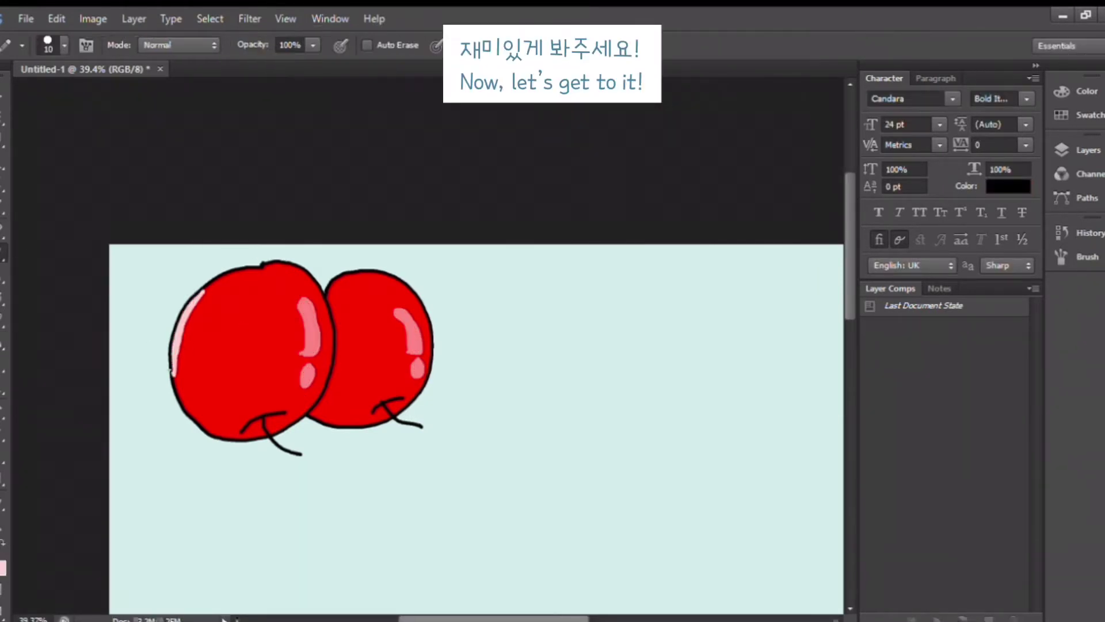
Draw and fill pink eyes on the cherries.
left_click_drag(347, 294, 99, 293)
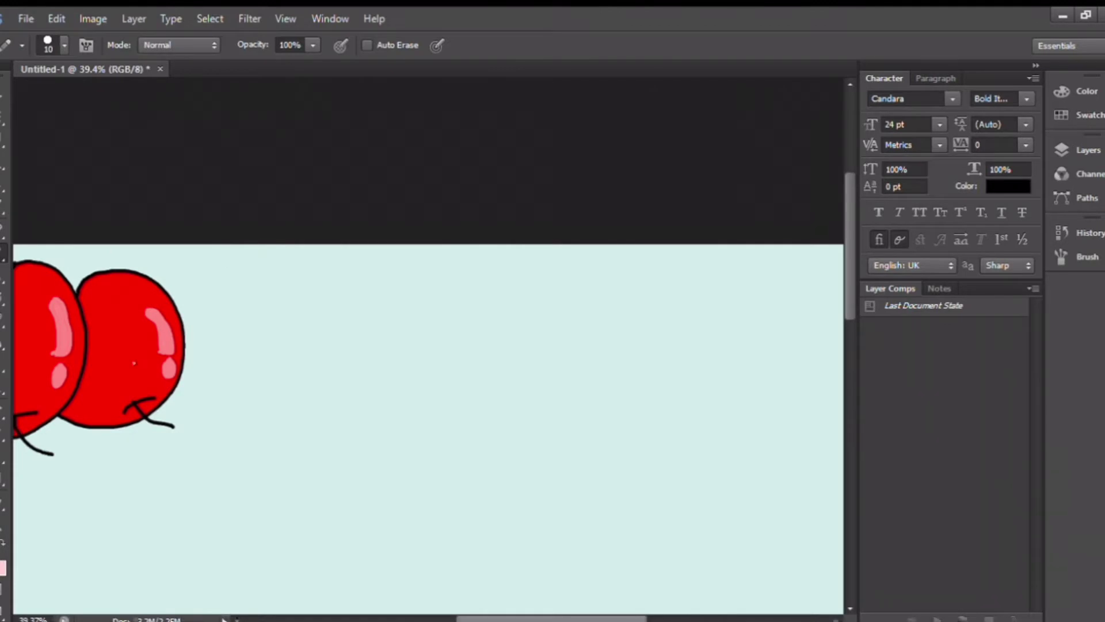
left_click_drag(134, 363, 319, 362)
left_click(3, 544)
left_click_drag(179, 315, 181, 315)
left_click_drag(204, 312, 206, 312)
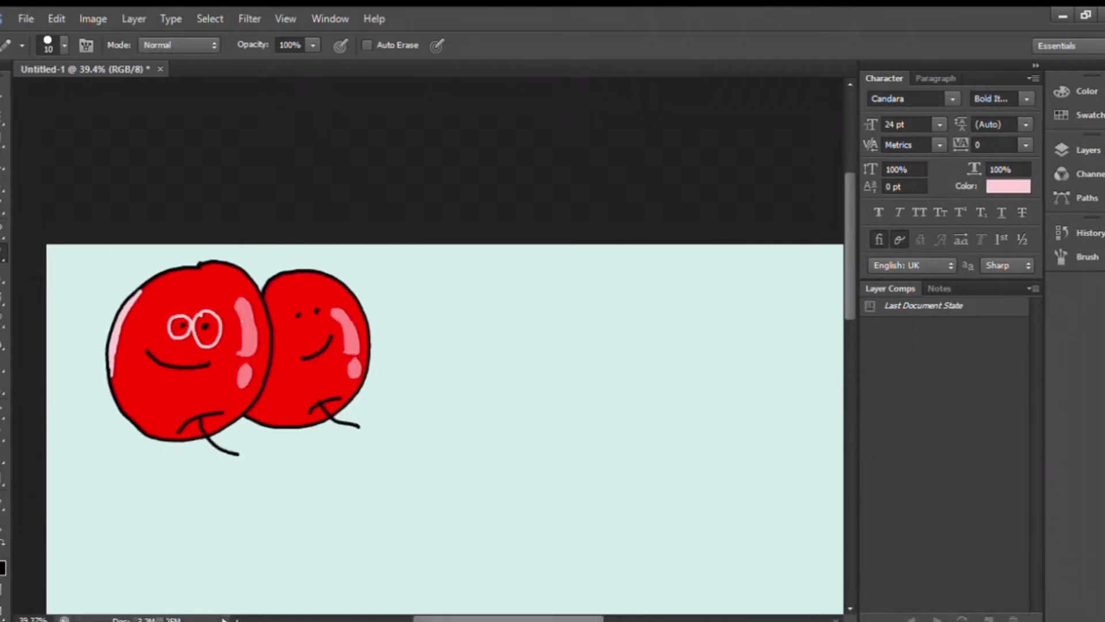
left_click(2, 345)
left_click(297, 318)
left_click(322, 314)
Outline the blueberry circles to the right of the cherries in black.
key("b")
key("x")
left_click_drag(466, 312, 587, 413)
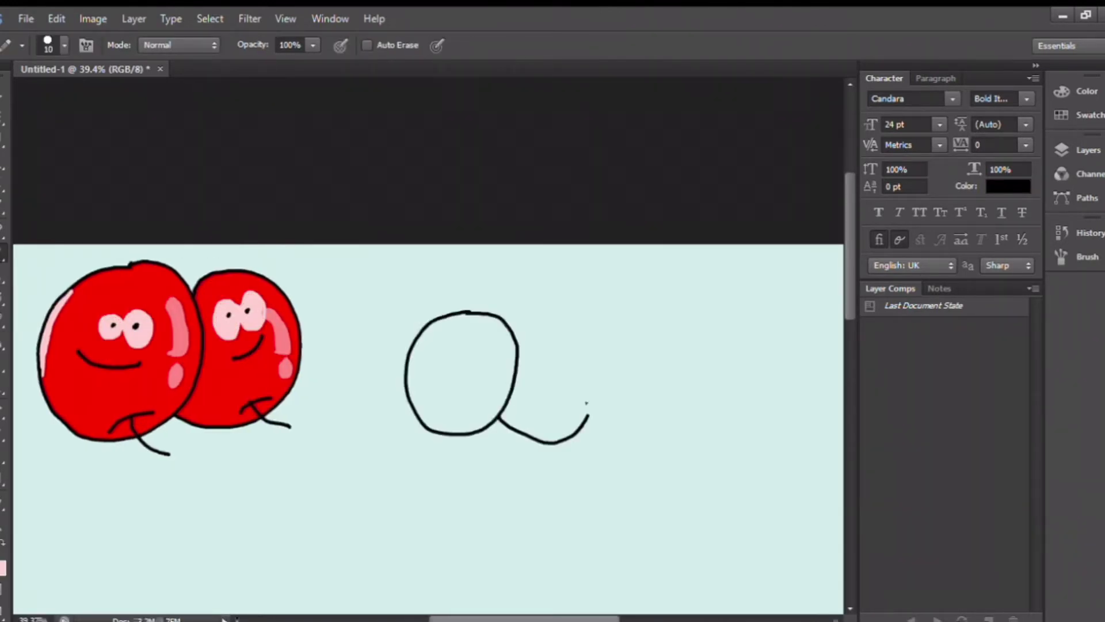
left_click_drag(460, 435, 568, 442)
mouse_move(601, 368)
left_mouse_down()
mouse_move(570, 481)
mouse_move(599, 385)
left_mouse_up()
key("ctrl+z")
Fill the two blueberry crowns dark purple and the berries bright purple.
key("x")
key("i")
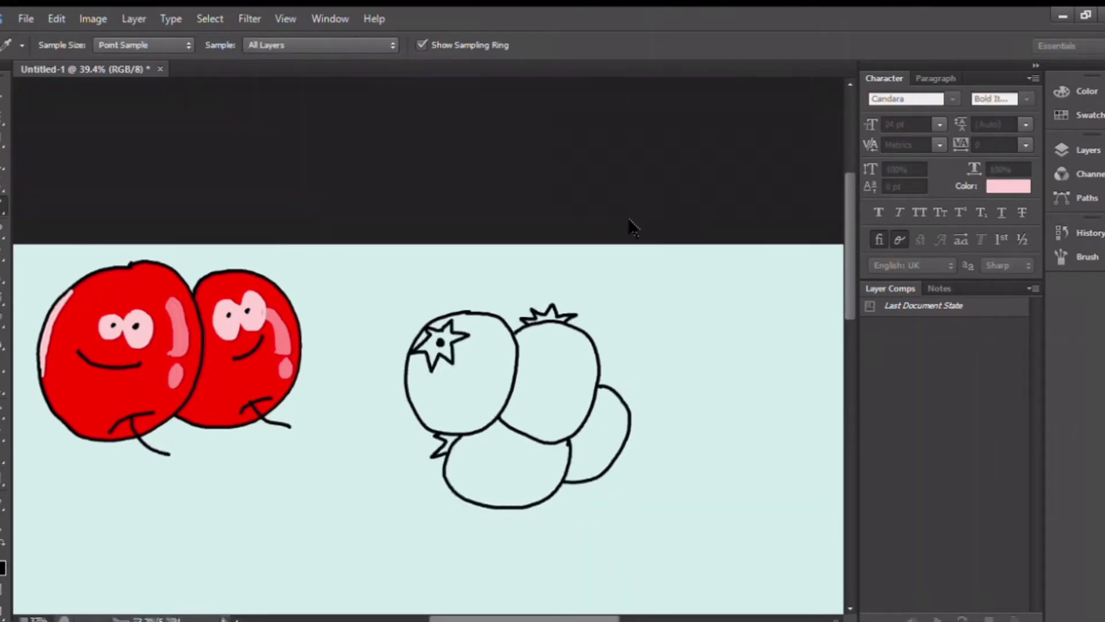
key("g")
left_click(440, 343)
left_click(550, 314)
key("g")
left_click(552, 374)
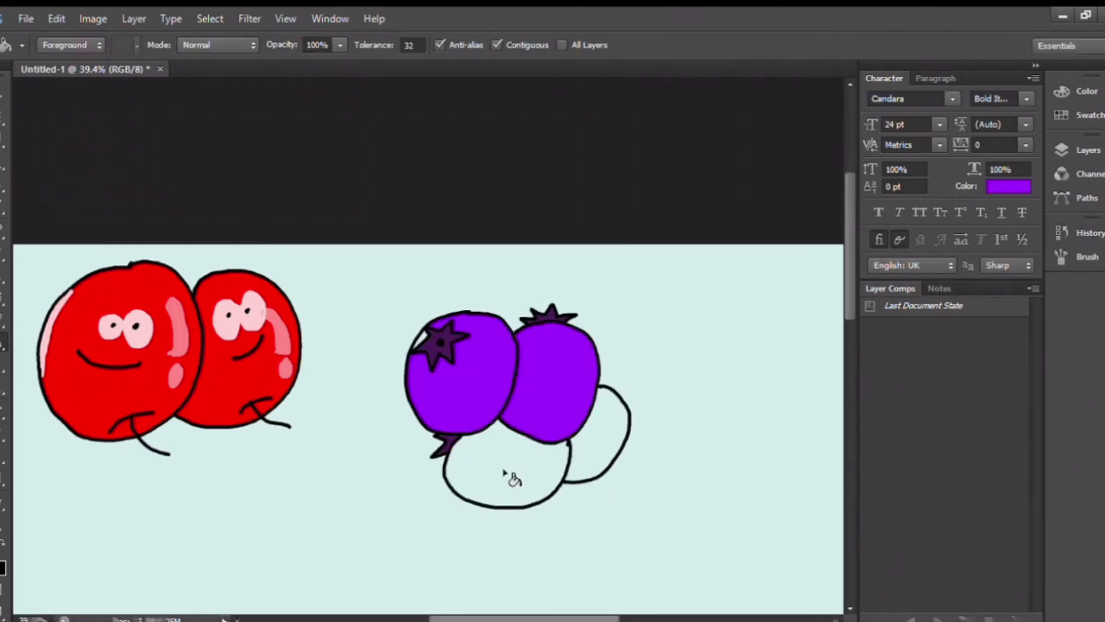
left_click(507, 472)
Fill the blueberry highlights light pink, undoing one accidental background fill.
key("g")
key("i")
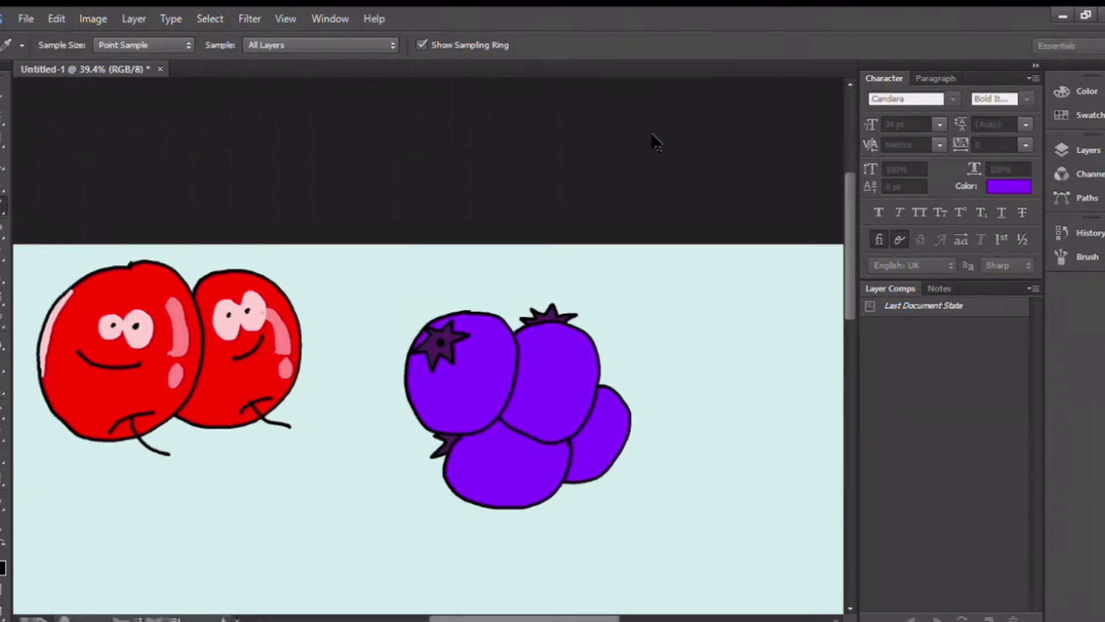
key("x")
key("b")
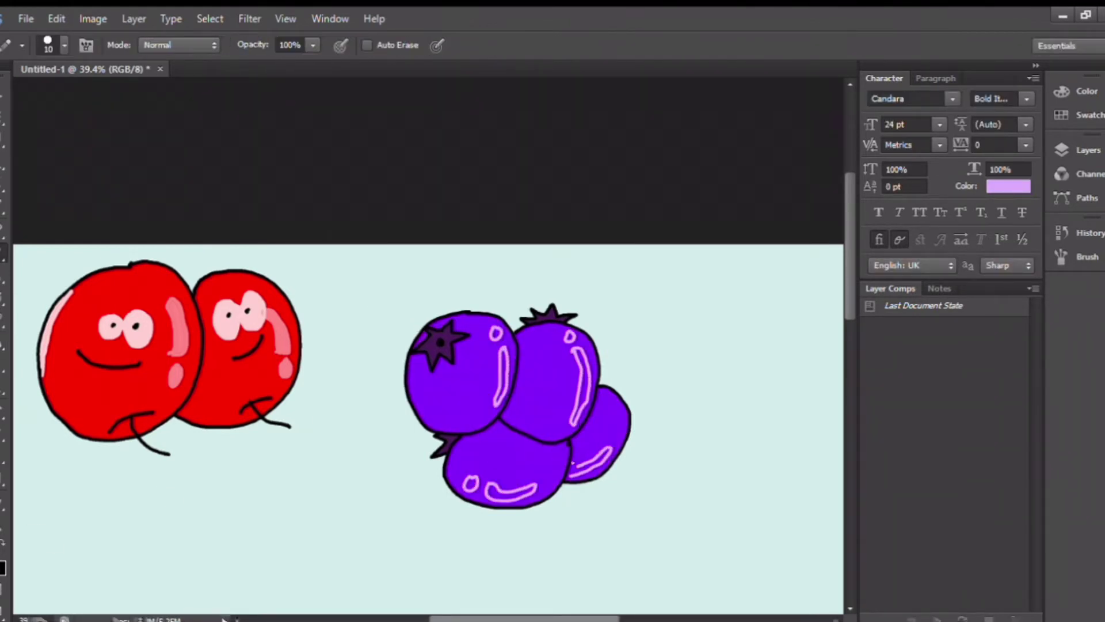
key("g")
left_click(496, 334)
left_click(502, 374)
scroll(340, 368, "right", 5)
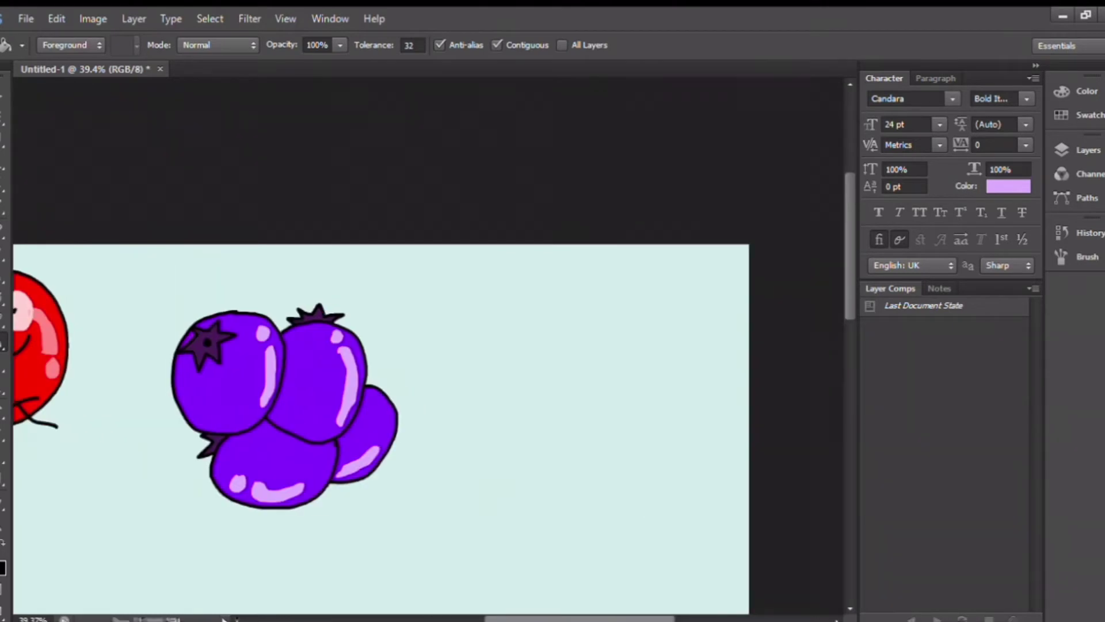
left_click(576, 519)
key("ctrl+z")
Fill four blueberry eyes white and the left blueberry's mouth black.
key("b")
key("x")
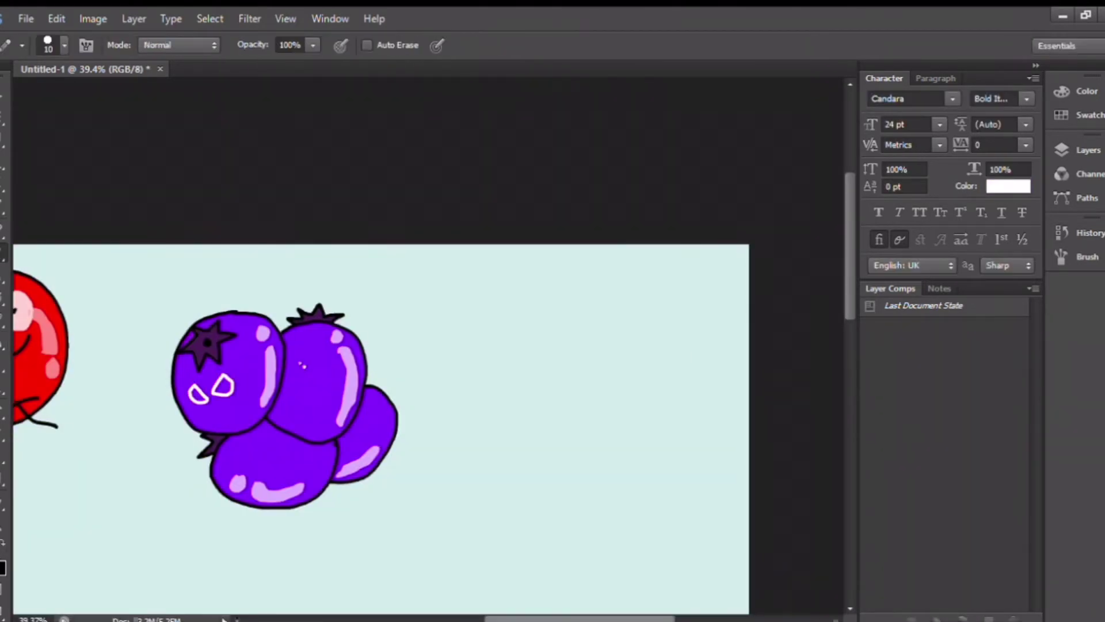
key("g")
left_click(223, 385)
left_click(310, 380)
left_click(267, 447)
left_click(375, 428)
key("b")
key("x")
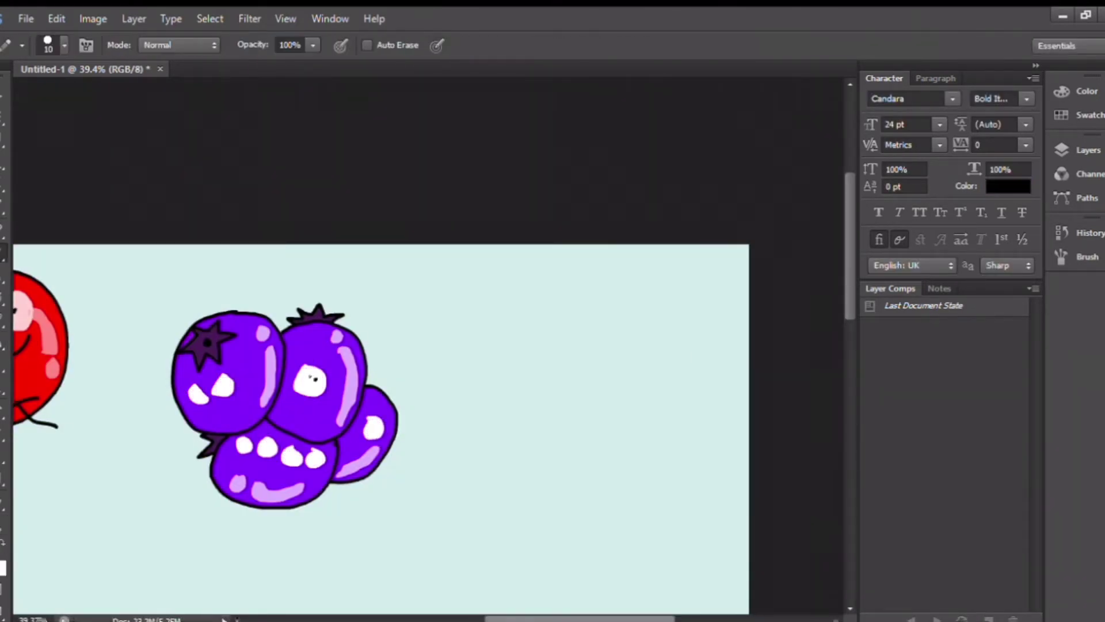
key("g")
left_click(236, 415)
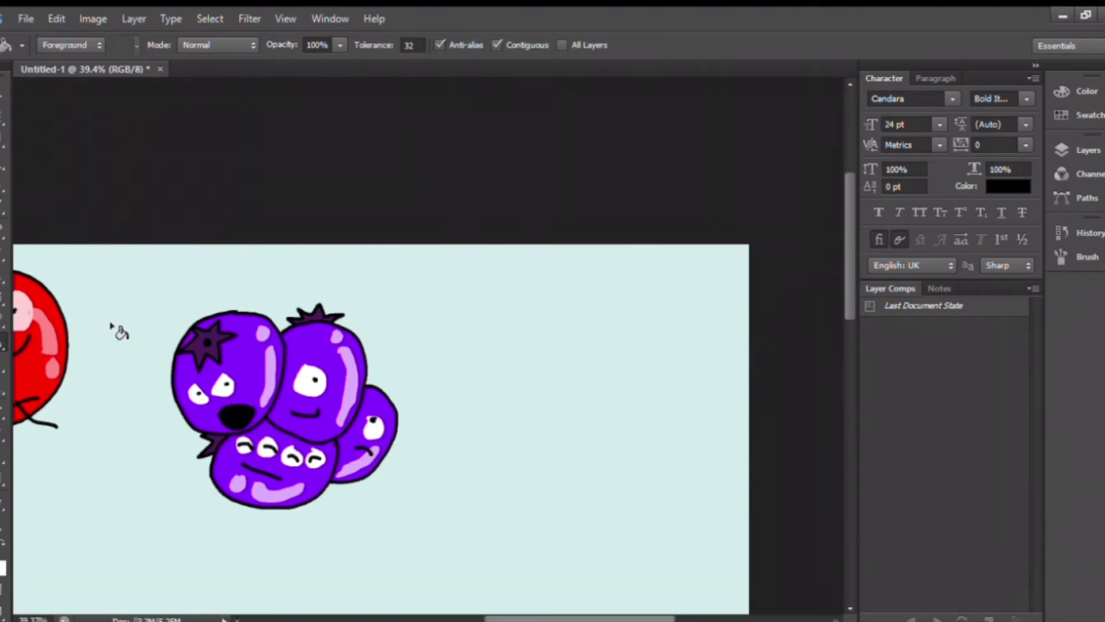
Draw a small stem loop at the upper right and fill it dark red.
key("b")
key("g")
mouse_move(638, 306)
left_mouse_down()
mouse_move(701, 397)
mouse_move(627, 276)
mouse_move(570, 544)
left_mouse_up()
left_click(631, 317)
Draw three banana outlines below the stem and fill them yellow.
key("b")
scroll(630, 316, "down", 2)
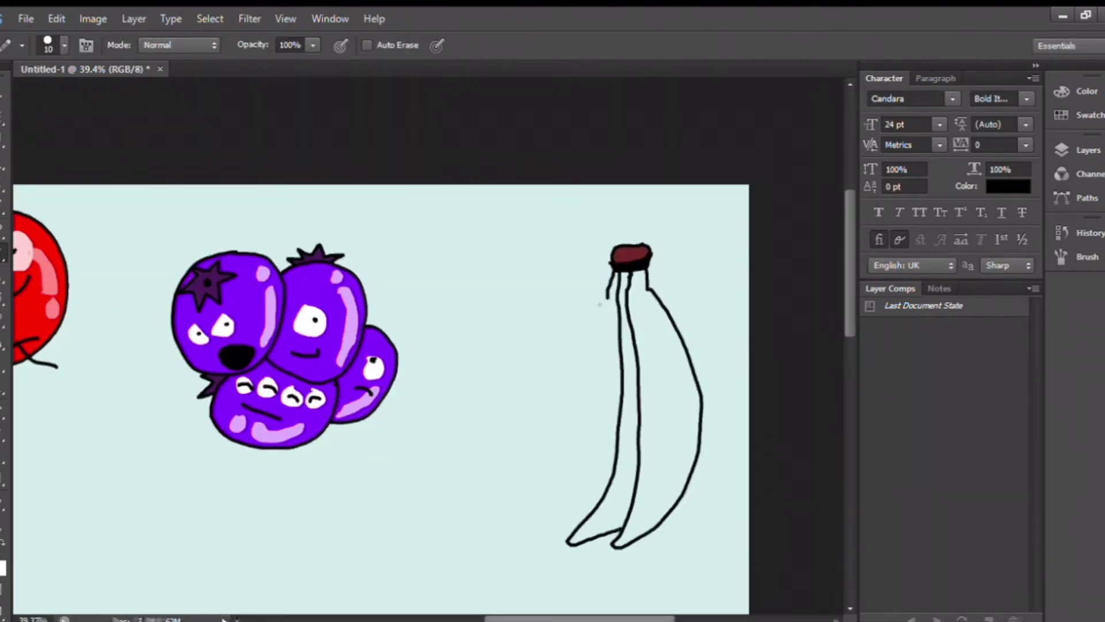
left_click_drag(613, 271, 535, 533)
key("g")
key("x")
left_click(668, 403)
left_click(627, 403)
left_click(598, 461)
Add pale yellow highlights to the right and middle bananas.
key("b")
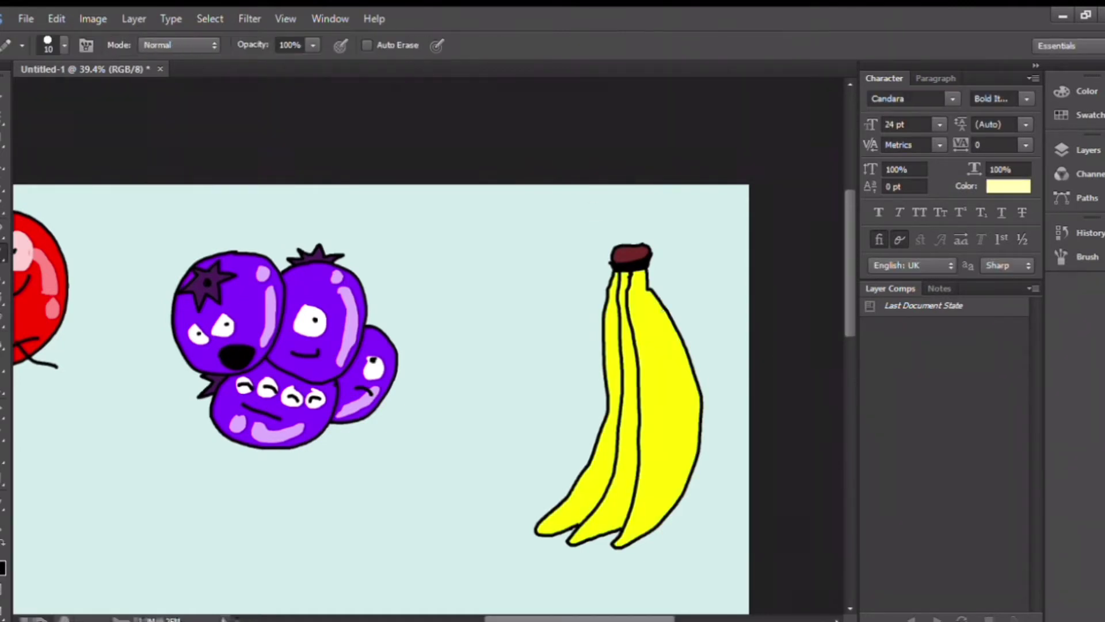
key("g")
left_click(629, 527)
key("b")
left_click_drag(576, 539, 626, 359)
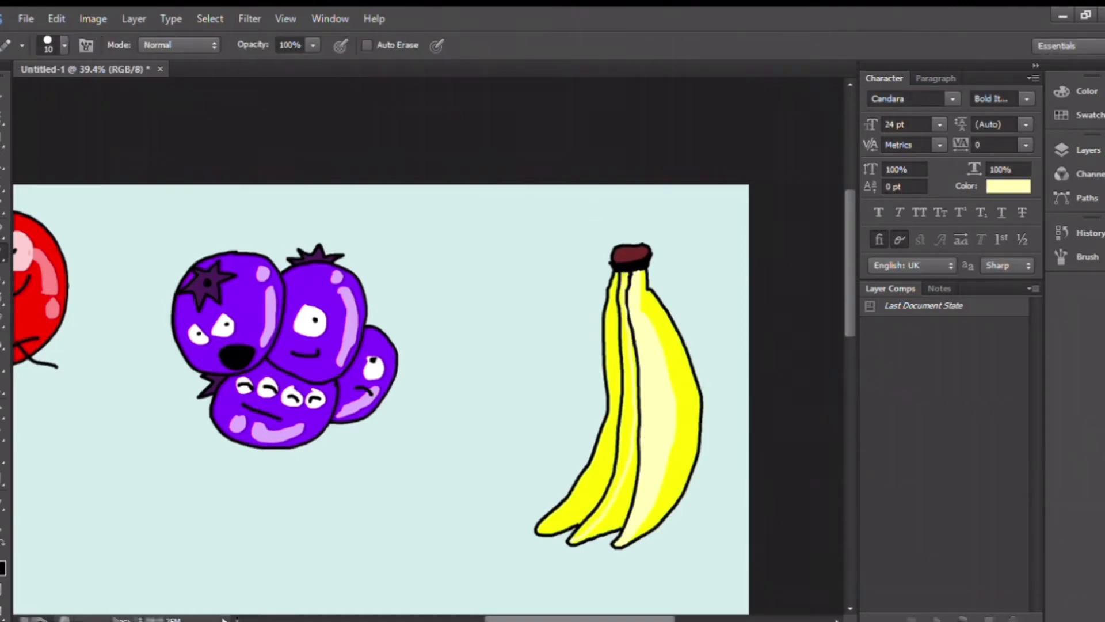
key("g")
left_click(625, 403)
Add a pale yellow highlight to the left banana and white eyes on the right banana.
key("b")
left_click_drag(542, 527, 583, 491)
key("g")
left_click(577, 491)
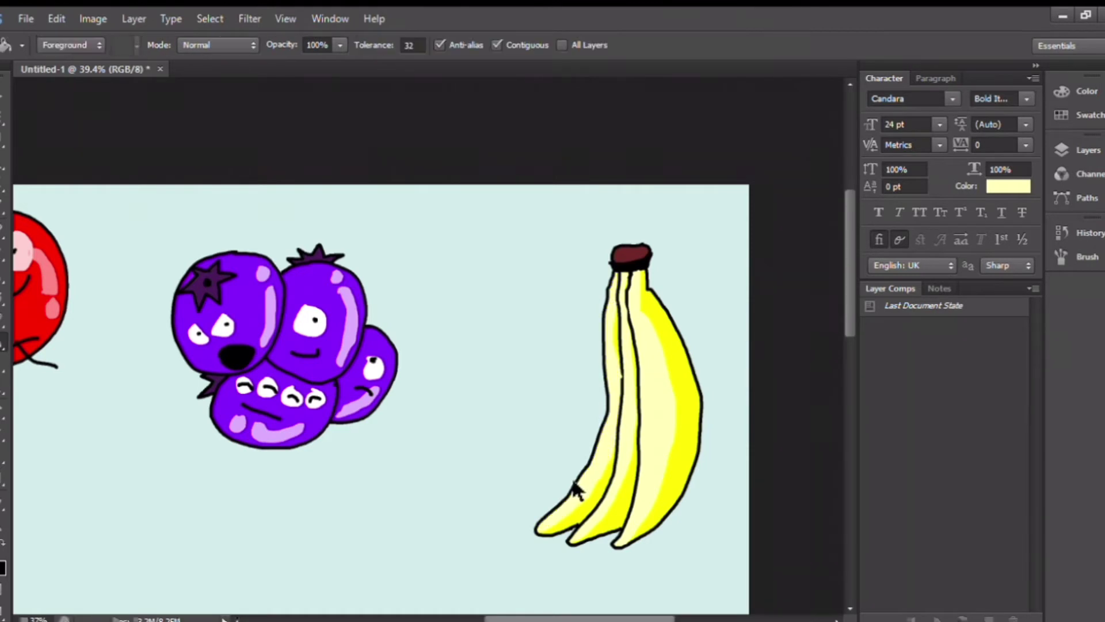
key("b")
left_click(681, 383)
Zoom to the empty area below the cherries and draw four spiky pineapple leaf rows.
key("g")
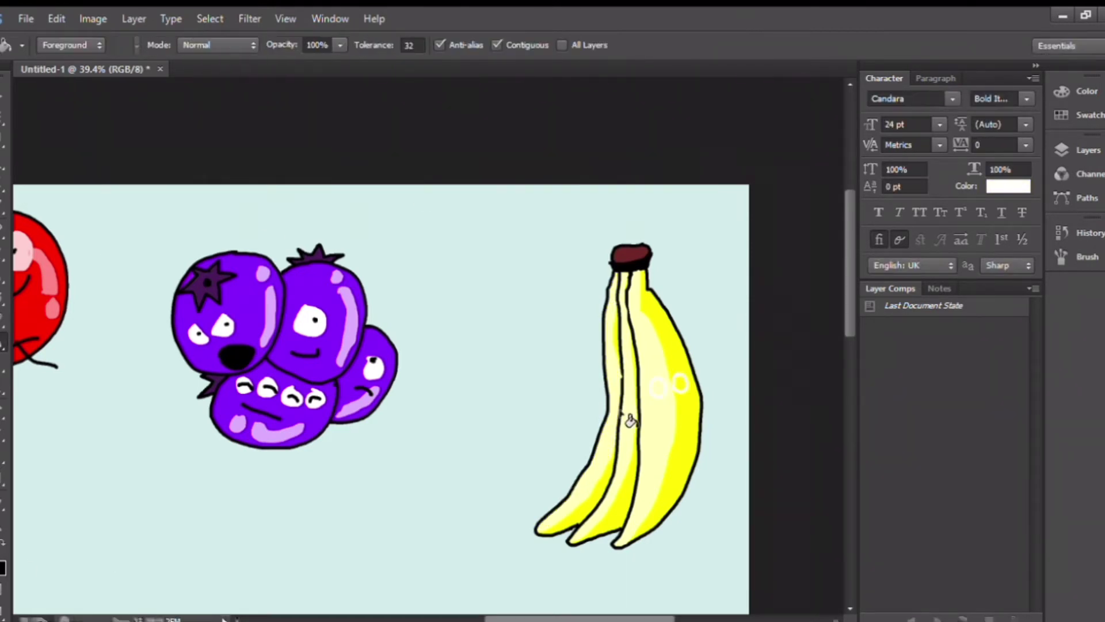
key("b")
key("z")
left_click_drag(829, 216, 799, 216)
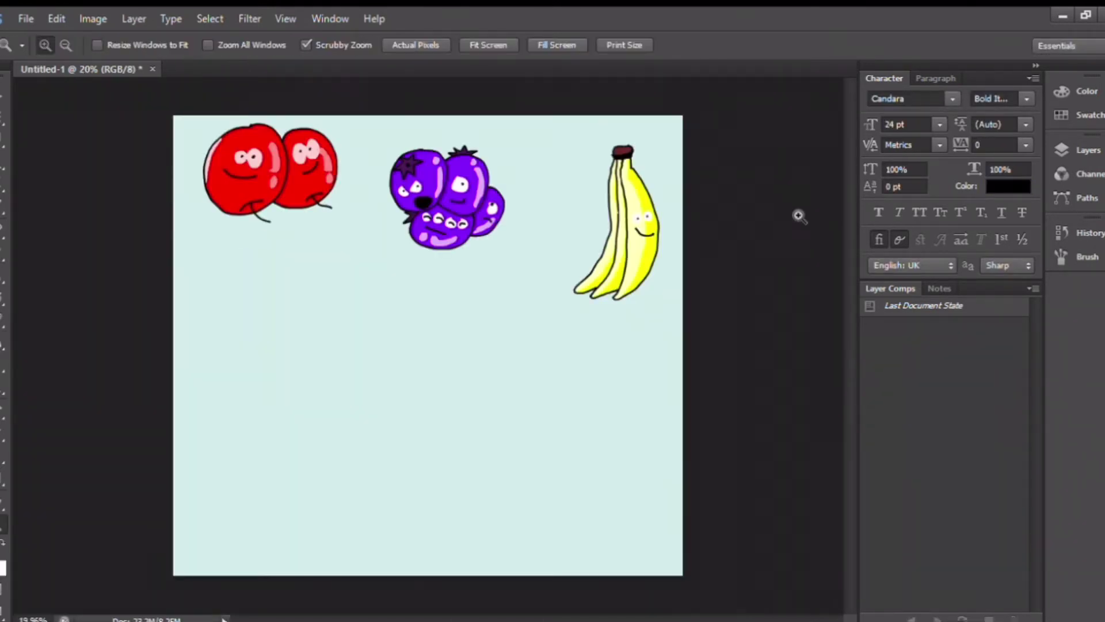
left_click_drag(235, 370, 257, 370)
key("b")
left_click_drag(194, 304, 202, 318)
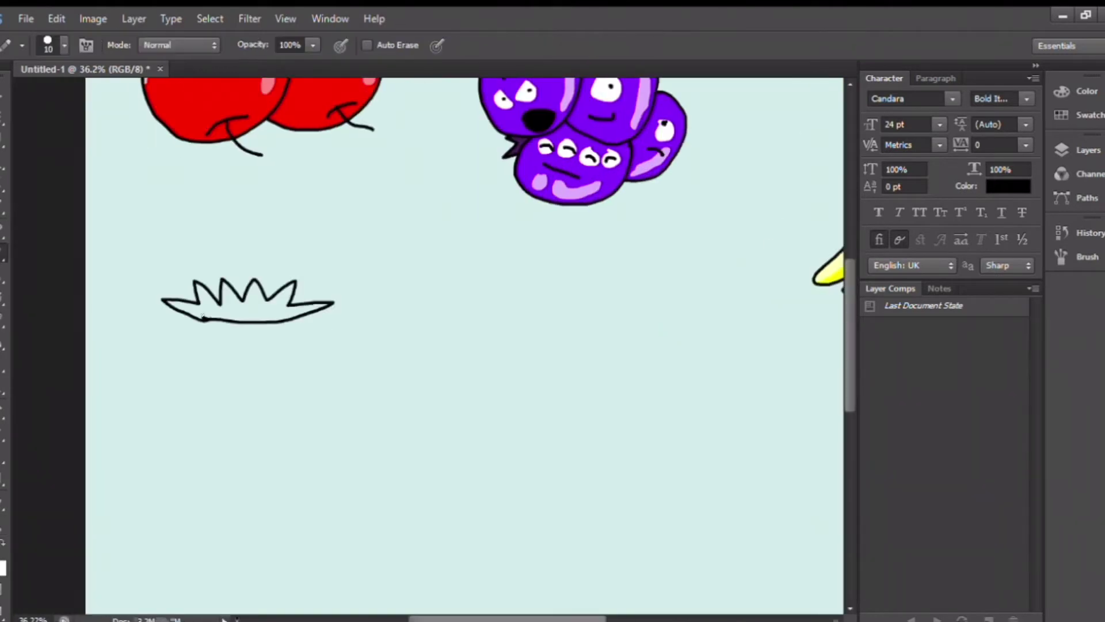
left_click_drag(299, 293, 226, 251)
left_click_drag(163, 239, 305, 261)
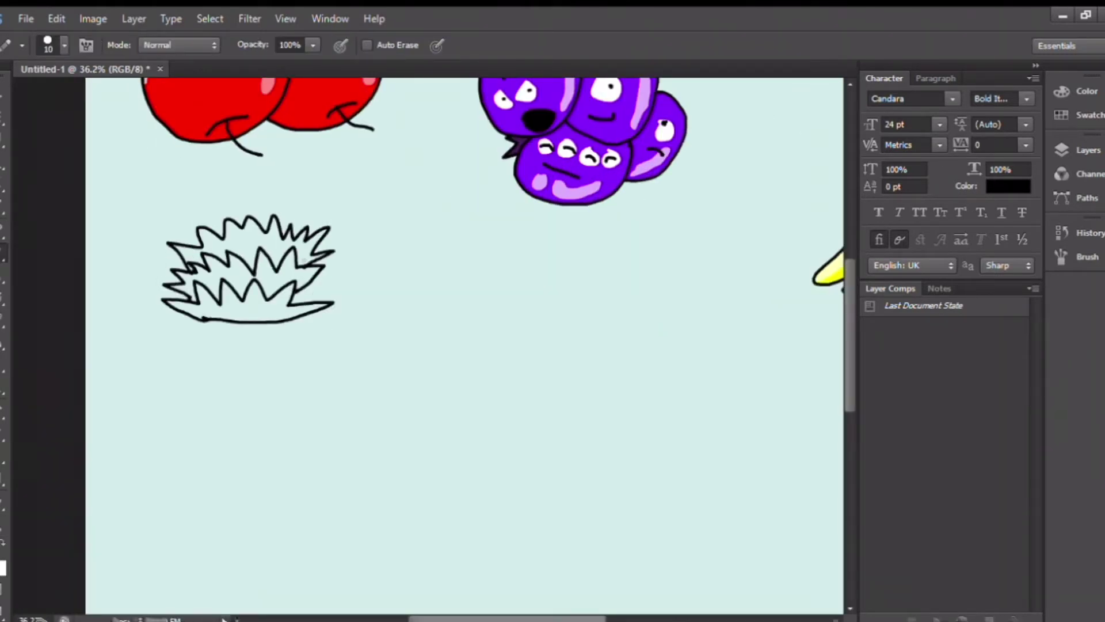
left_click_drag(326, 218, 156, 236)
Draw the oval pineapple body with two rows of scales.
left_click_drag(201, 320, 288, 328)
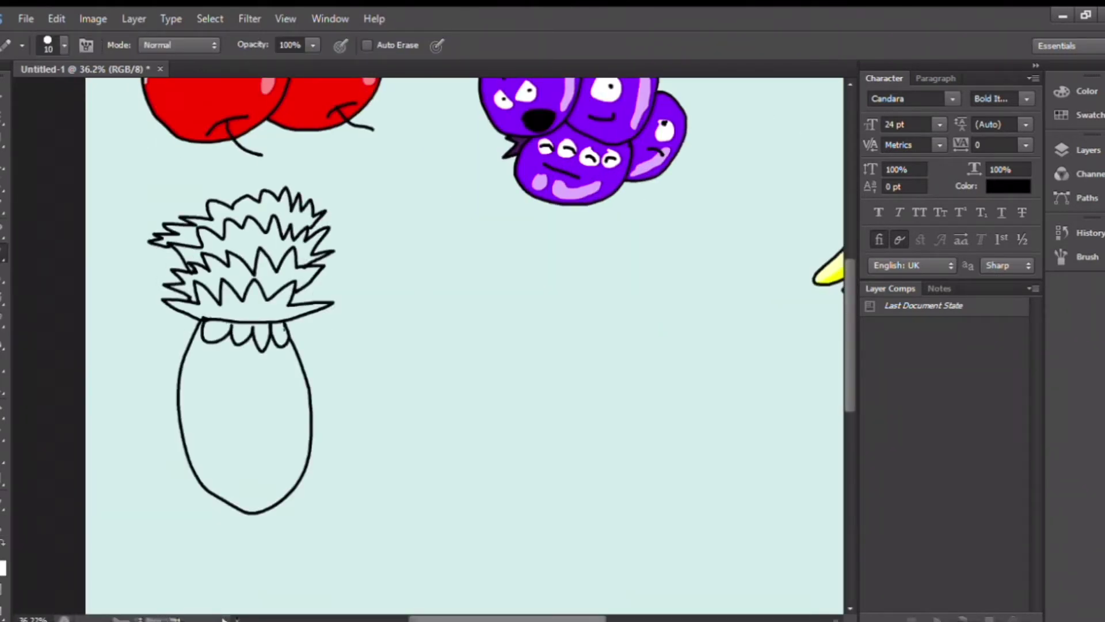
left_click_drag(209, 369, 295, 408)
mouse_move(181, 402)
left_mouse_down()
mouse_move(279, 420)
mouse_move(184, 438)
mouse_move(308, 460)
left_mouse_up()
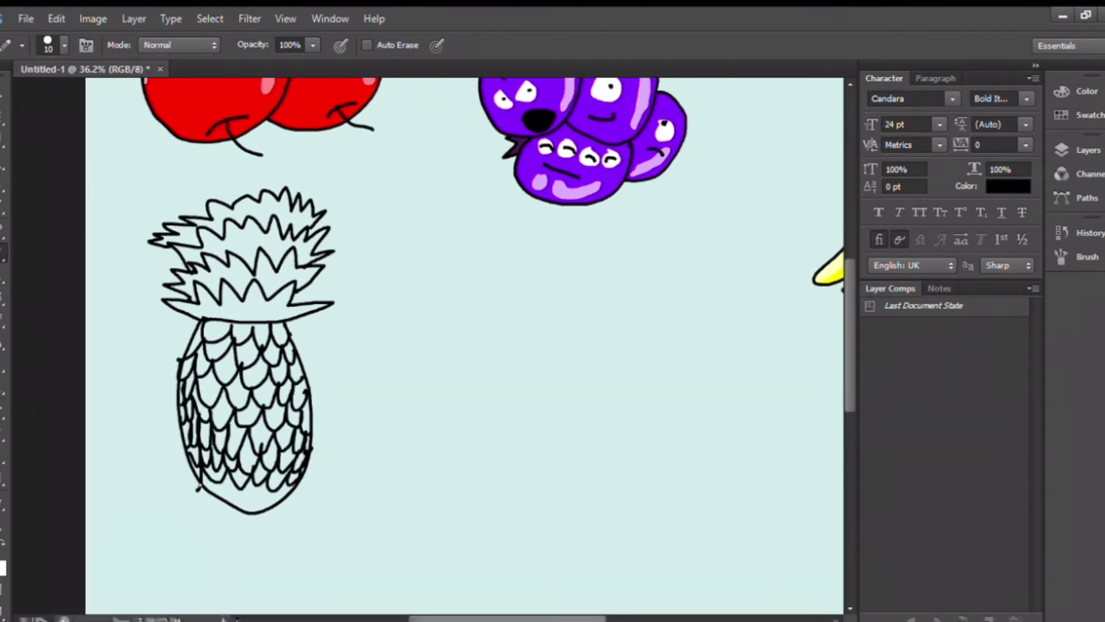
Fill the pineapple's leafy crown green.
key("x")
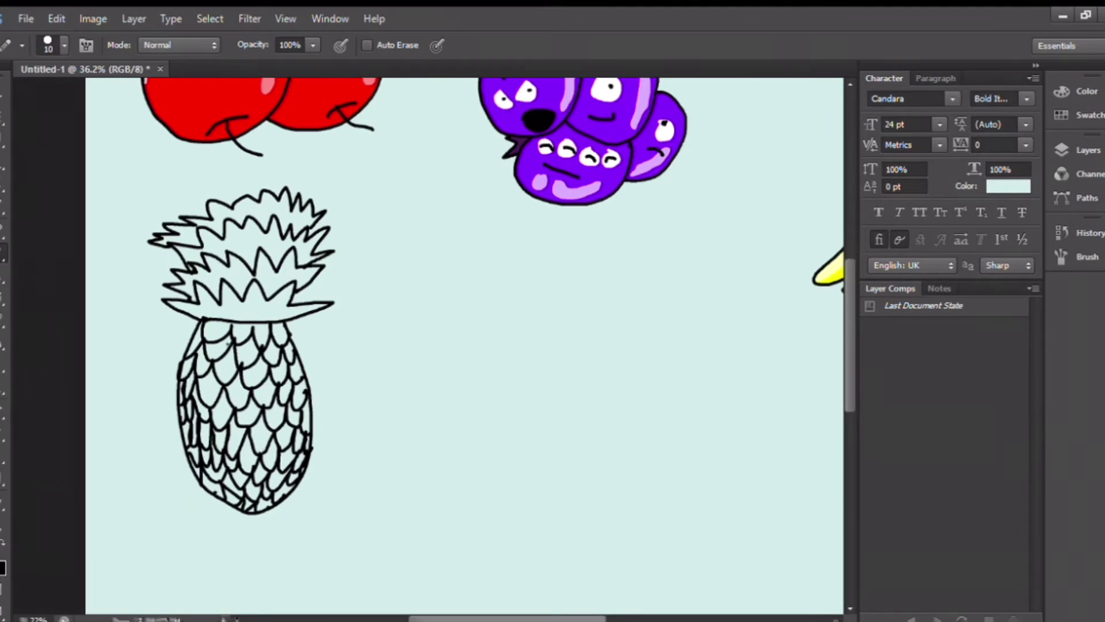
left_click(241, 216)
left_click(248, 265)
left_click(247, 308)
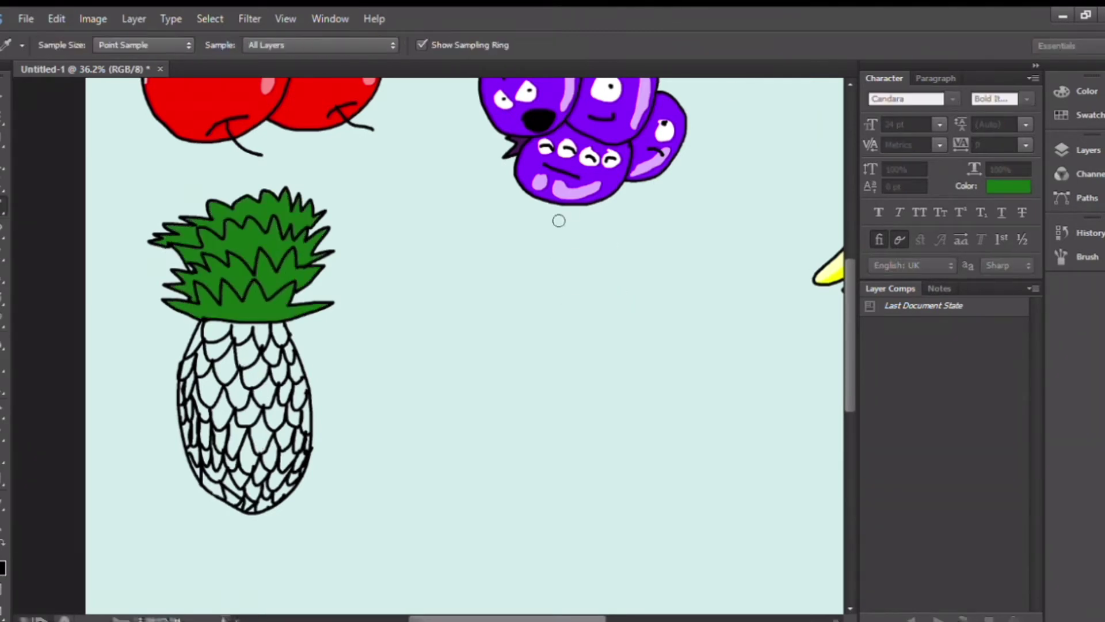
Fill the twelve pineapple scales yellow-green.
left_click(227, 337)
left_click(198, 369)
left_click(245, 377)
left_click(285, 343)
left_click(296, 385)
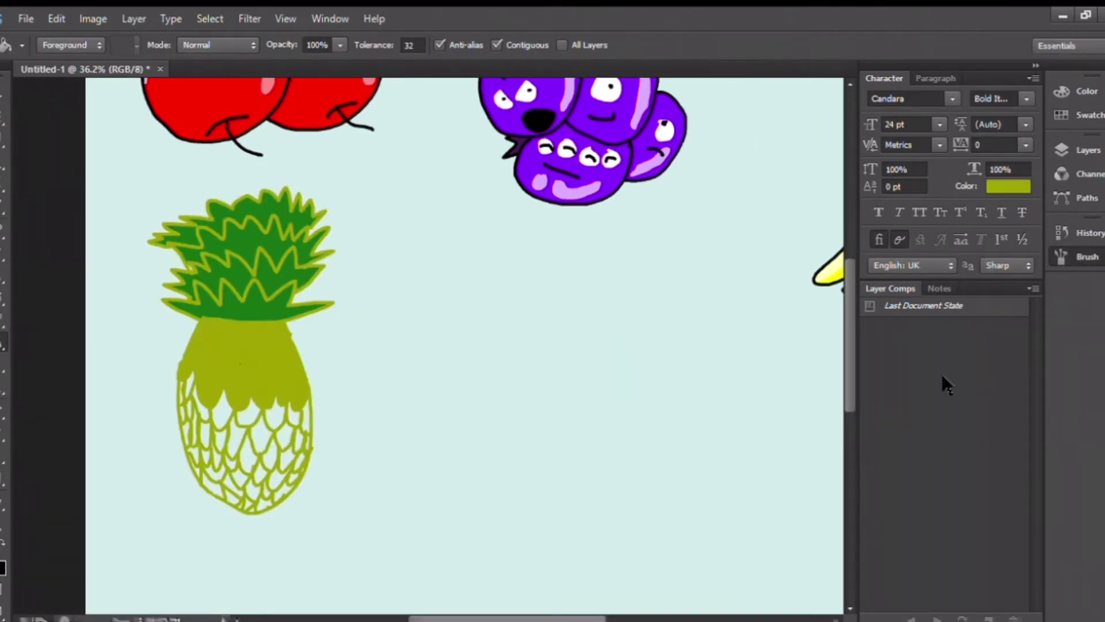
left_click(187, 382)
left_click(190, 413)
left_click(255, 418)
left_click(305, 426)
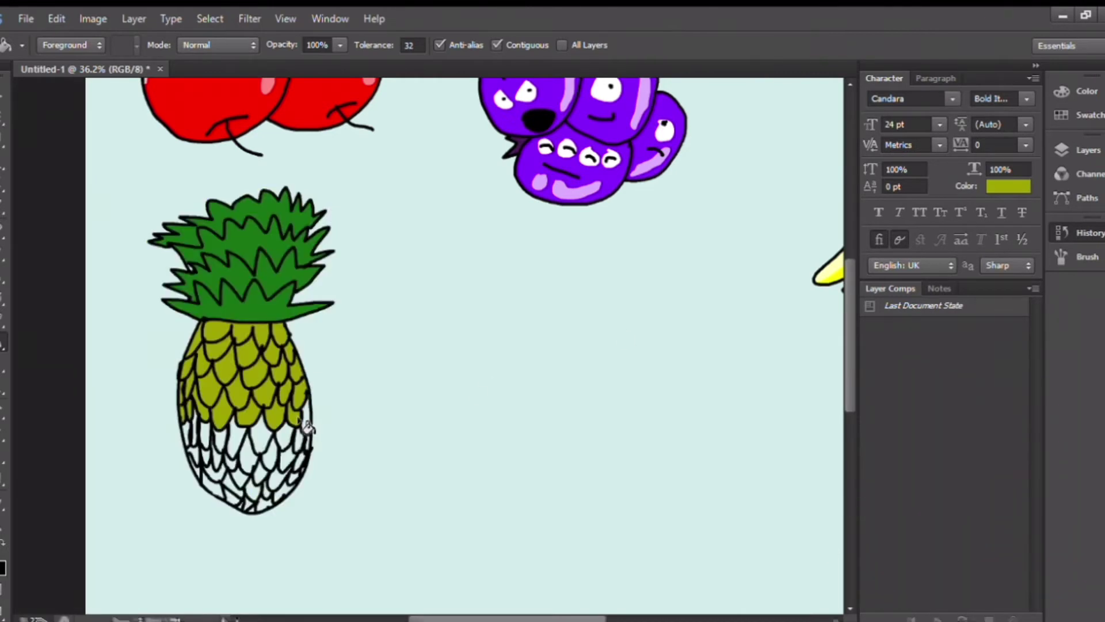
left_click(226, 440)
left_click(263, 438)
left_click(305, 444)
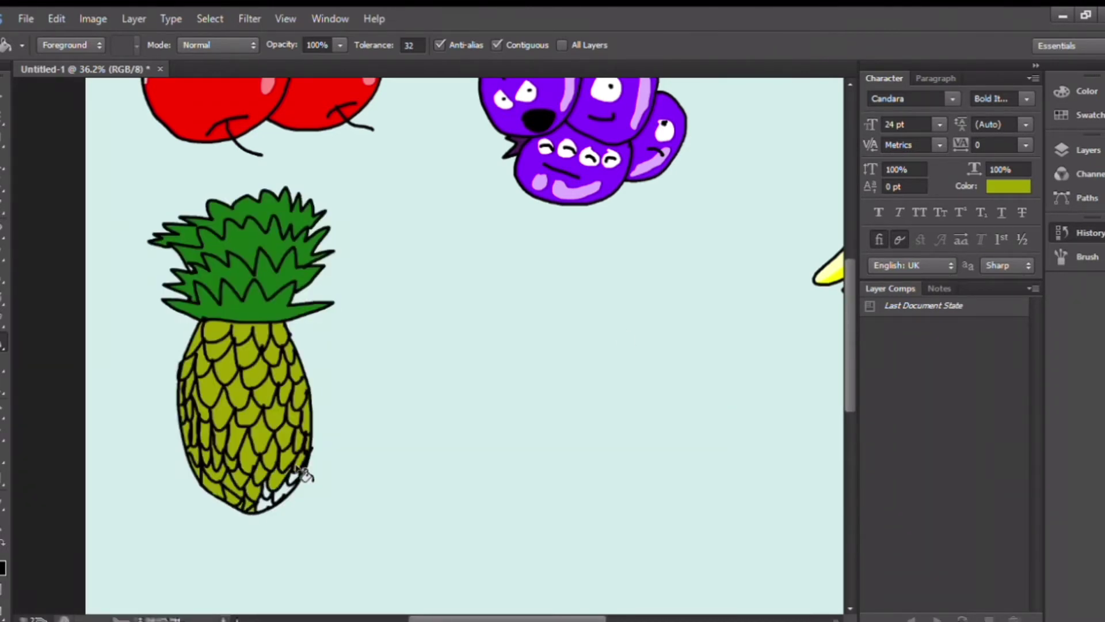
left_click(3, 239)
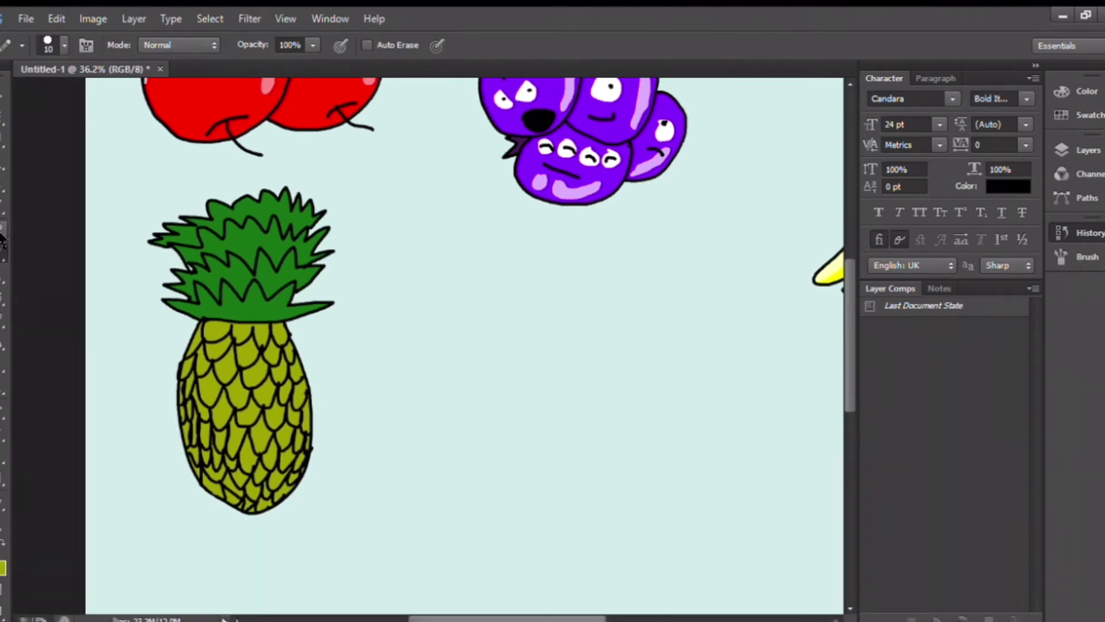
Draw the strawberry's zigzag crown and body, filling the body red and crown green.
left_click_drag(410, 347, 518, 339)
mouse_move(443, 346)
left_mouse_down()
mouse_move(382, 333)
mouse_move(521, 358)
left_mouse_up()
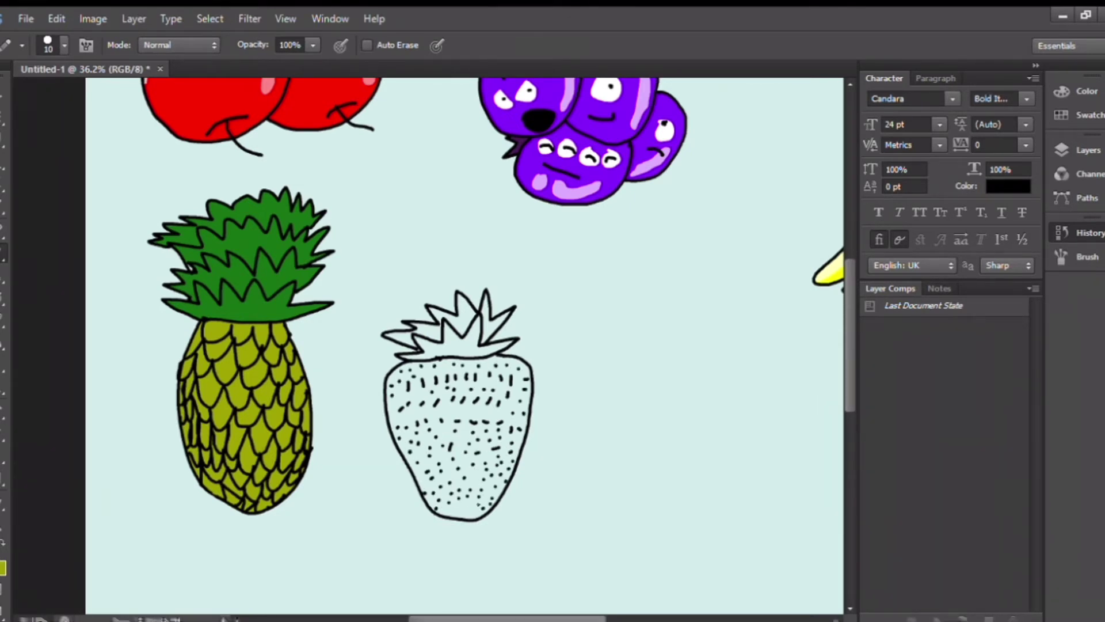
left_click(458, 437)
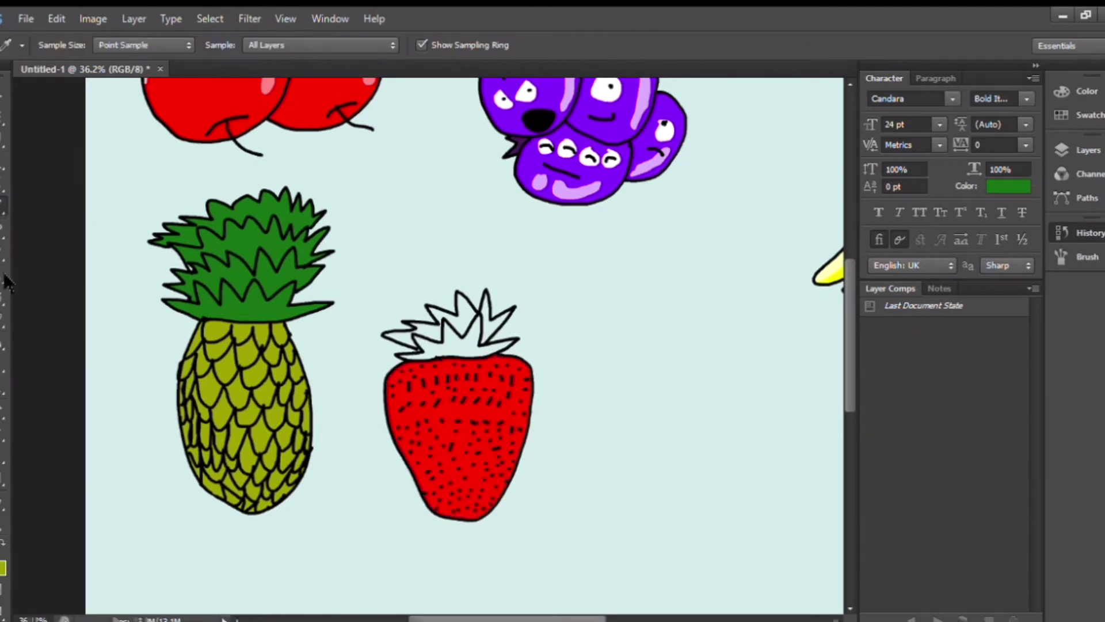
left_click(466, 334)
Draw two pink highlight loops on the strawberry and fill them pink.
key("i")
left_click(268, 87)
key("z")
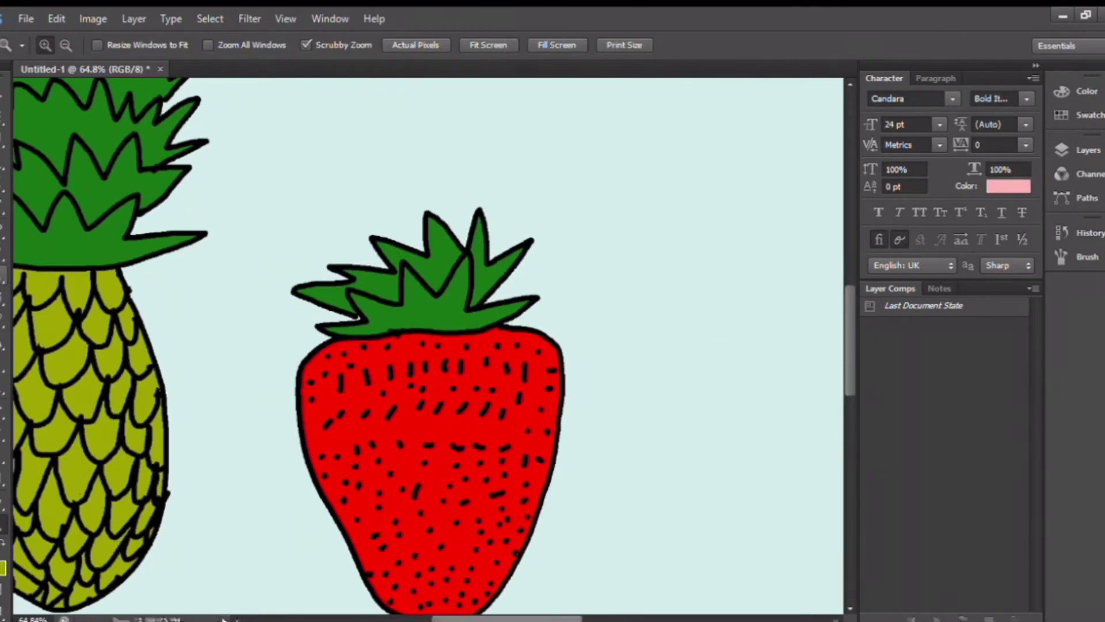
left_click_drag(494, 391, 518, 391)
key("b")
left_click_drag(549, 403, 544, 397)
key("g")
left_click(539, 410)
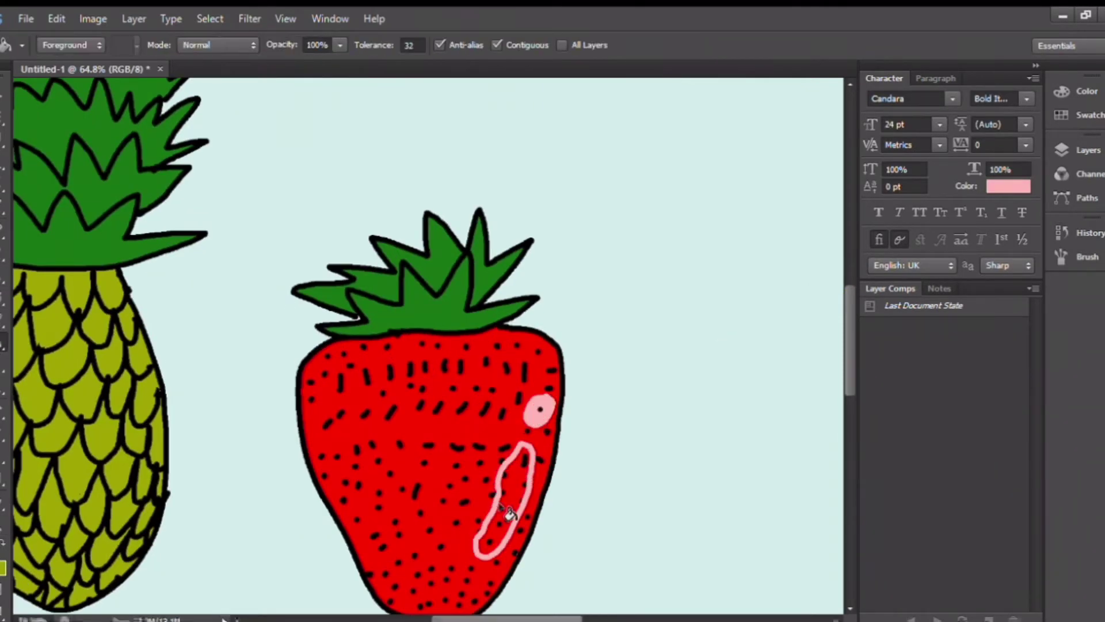
left_click(504, 501)
key("z")
mouse_move(504, 501)
left_mouse_down()
mouse_move(269, 449)
mouse_move(439, 581)
left_mouse_up()
Pencil in black the round orange, a veined leaf, a cut slice and its segment lines.
scroll(848, 388, "up", 2)
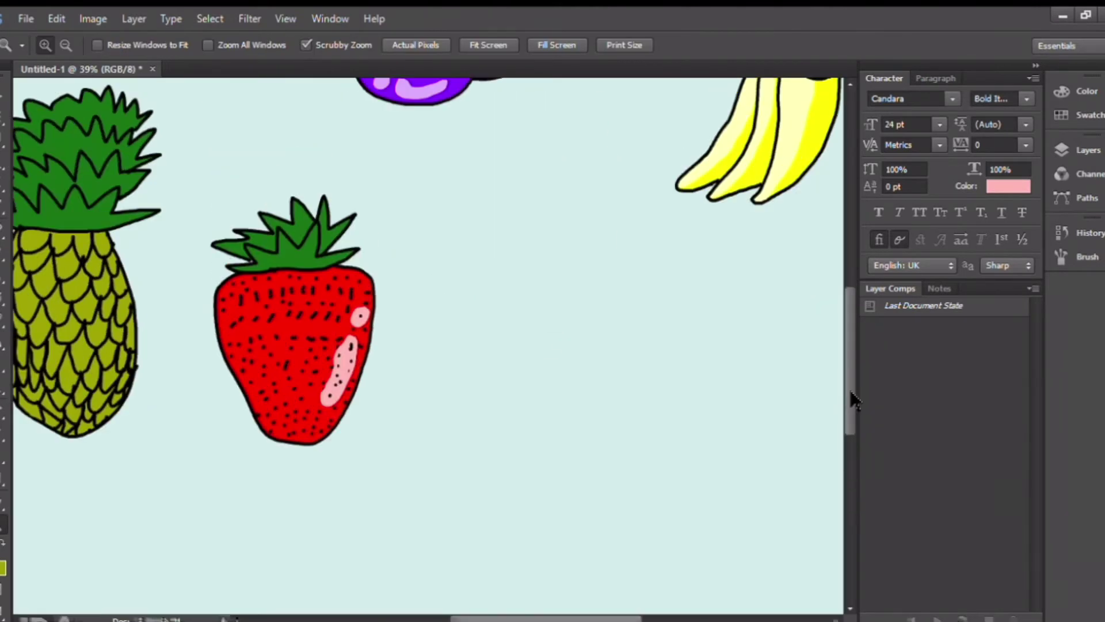
key("d")
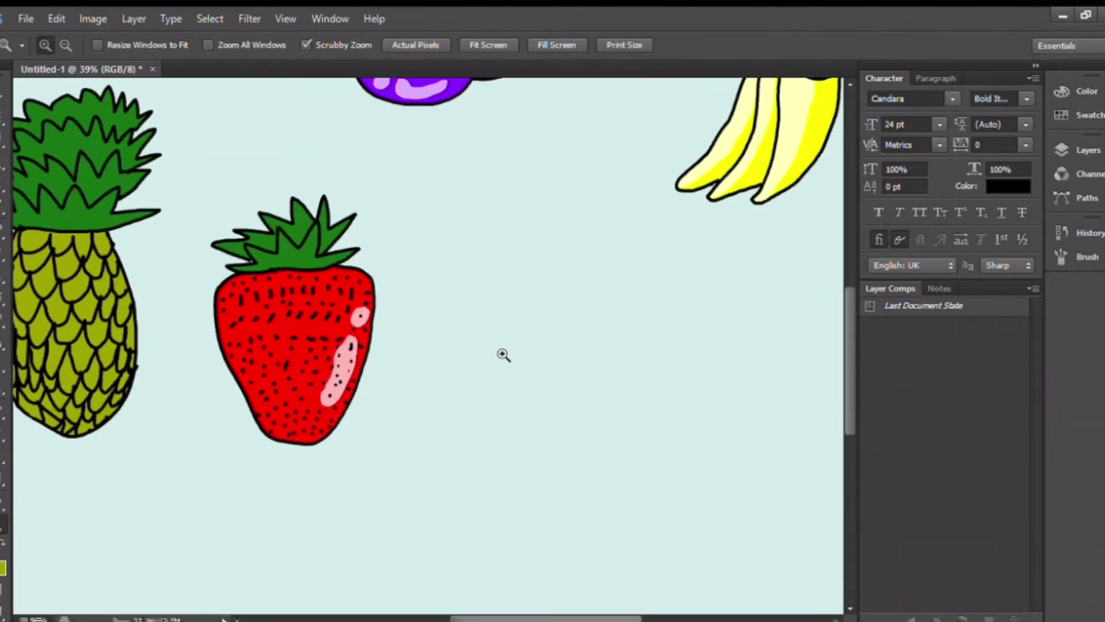
key("b")
left_click_drag(521, 249, 629, 330)
left_click_drag(514, 248, 540, 200)
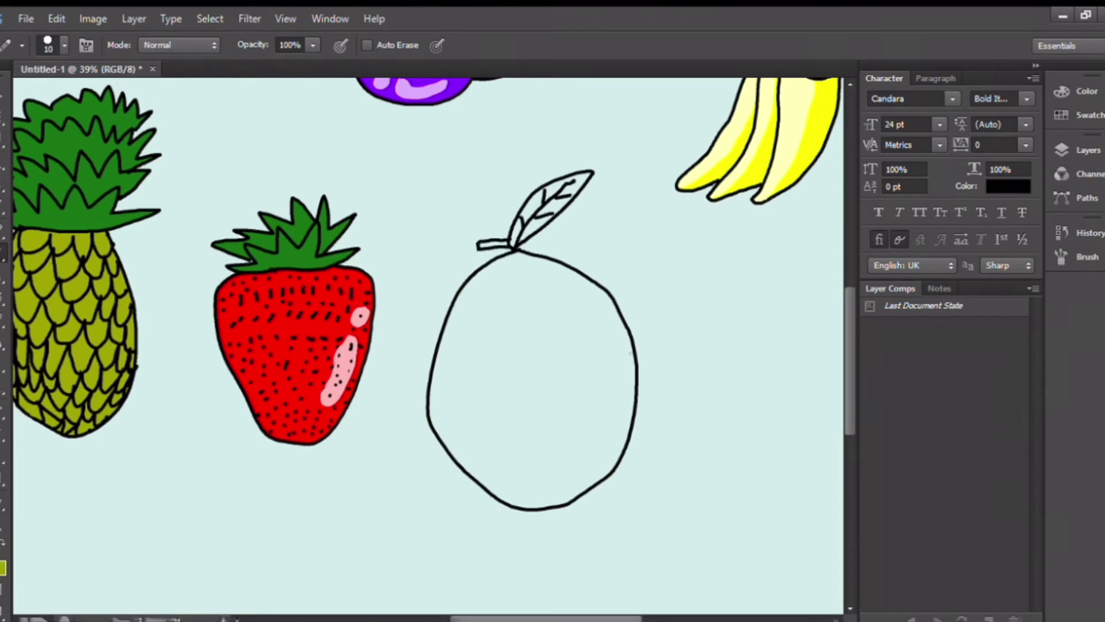
left_click_drag(636, 354, 617, 461)
left_click_drag(620, 303, 783, 298)
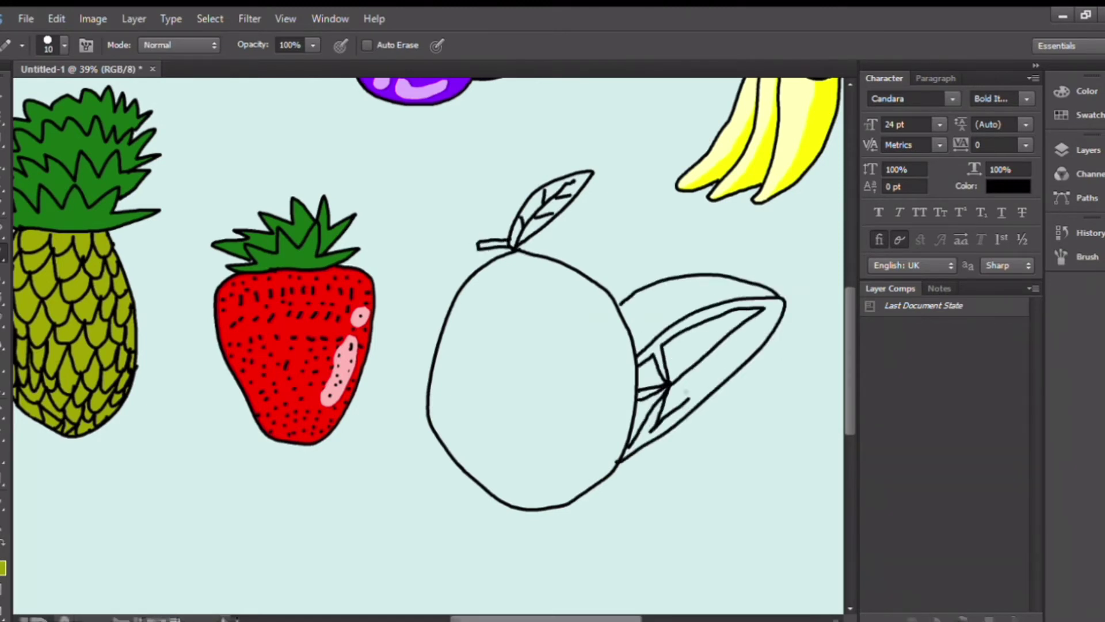
Fill the orange body, slice peel and slice segments with orange, undoing a spilled fill.
key("alt")
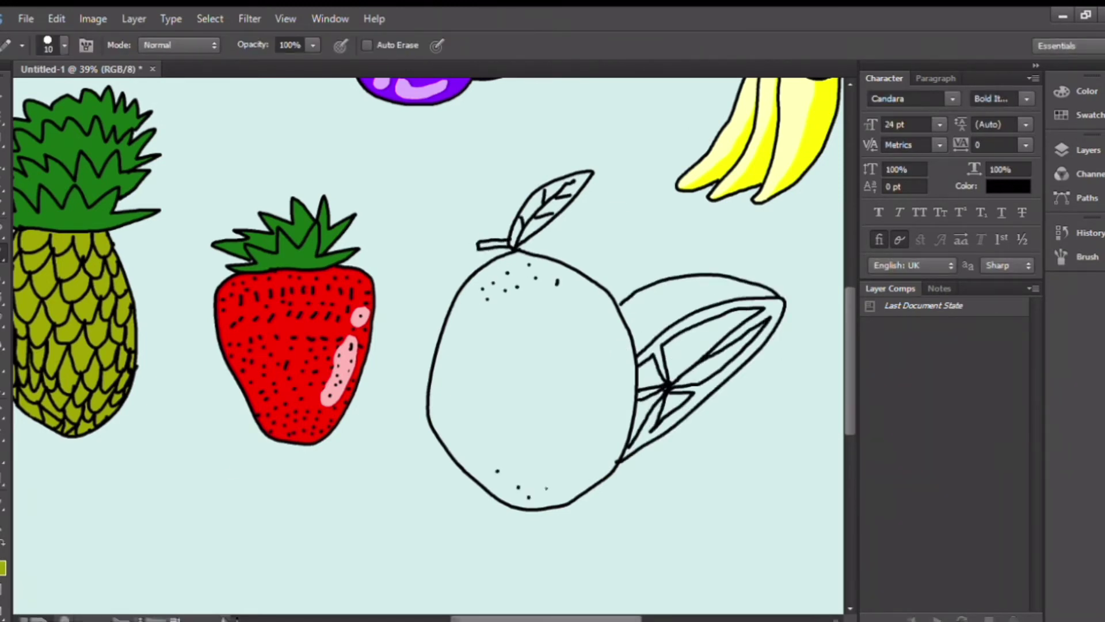
key("g")
left_click(529, 374)
left_click(719, 519)
key("ctrl+z")
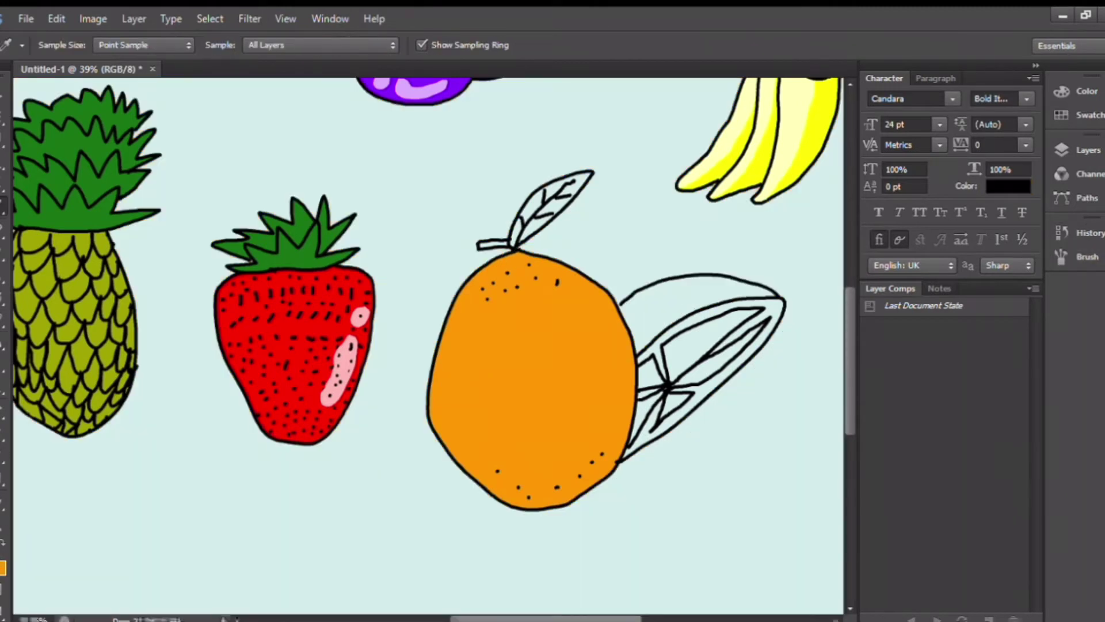
key("b")
key("g")
left_click(646, 297)
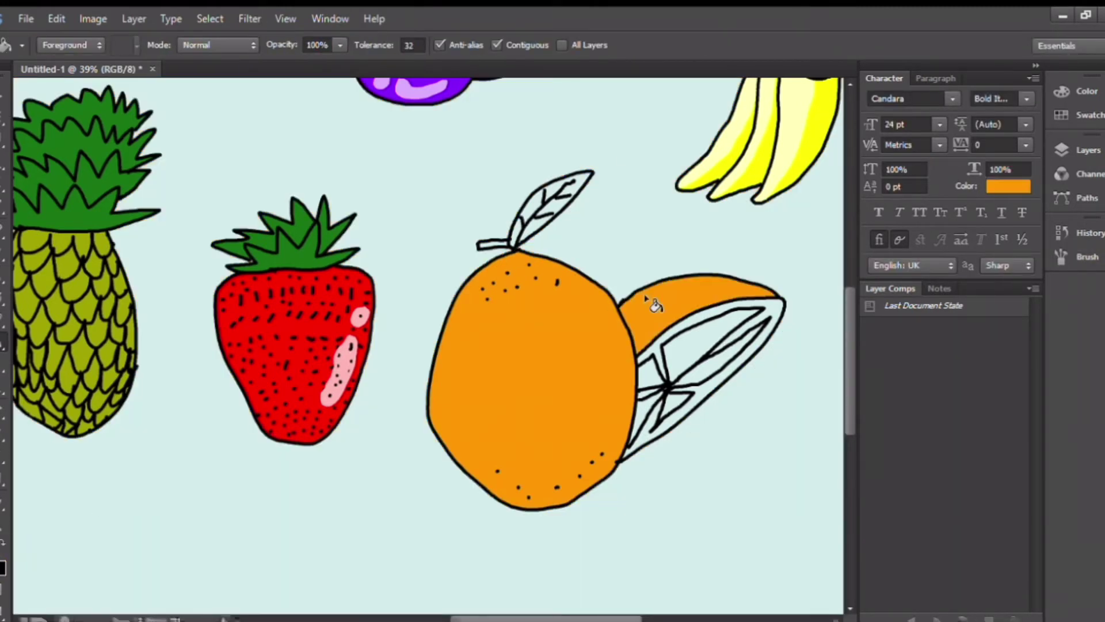
left_click(714, 343)
left_click(650, 373)
Sample the banana's pale yellow for the slice rind, and fill the orange's stem dark red.
key("i")
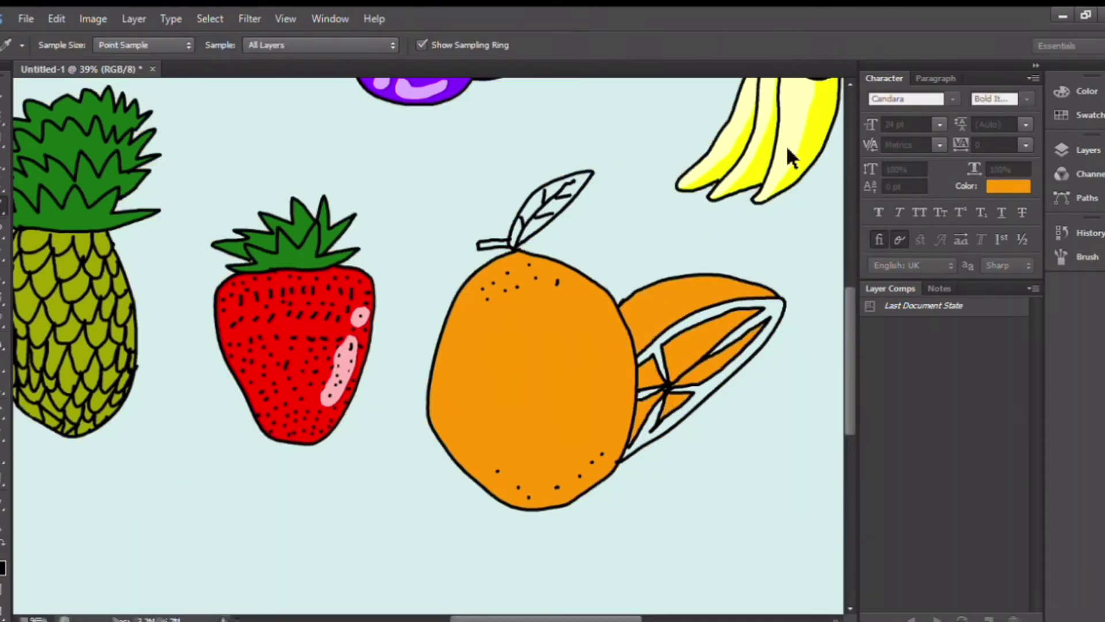
left_click(777, 155)
key("g")
left_click(708, 382)
key("i")
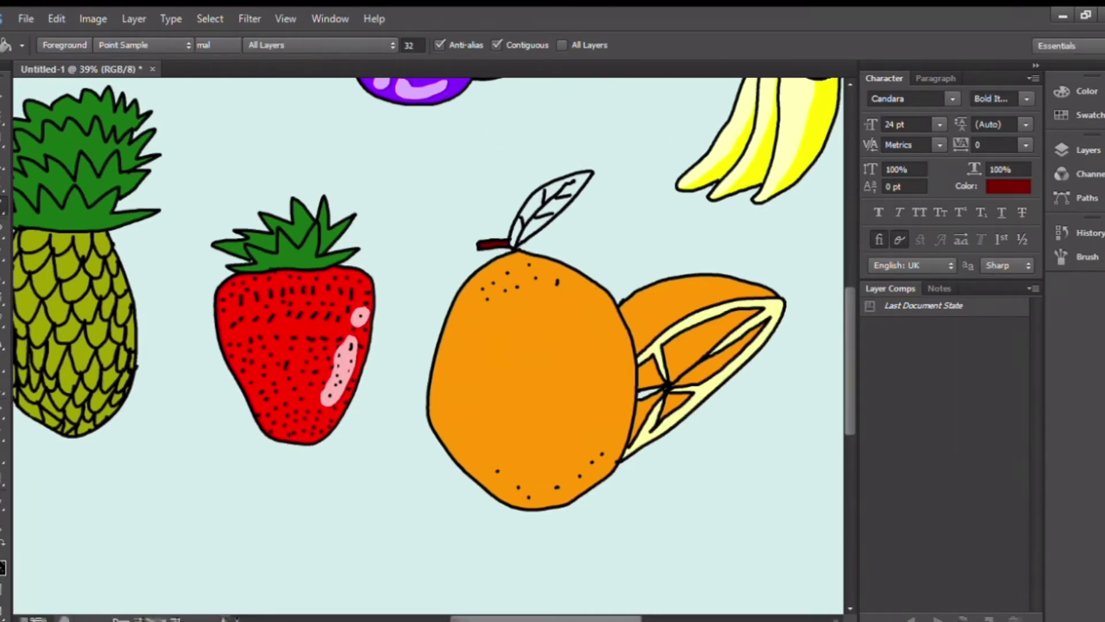
left_click(514, 228)
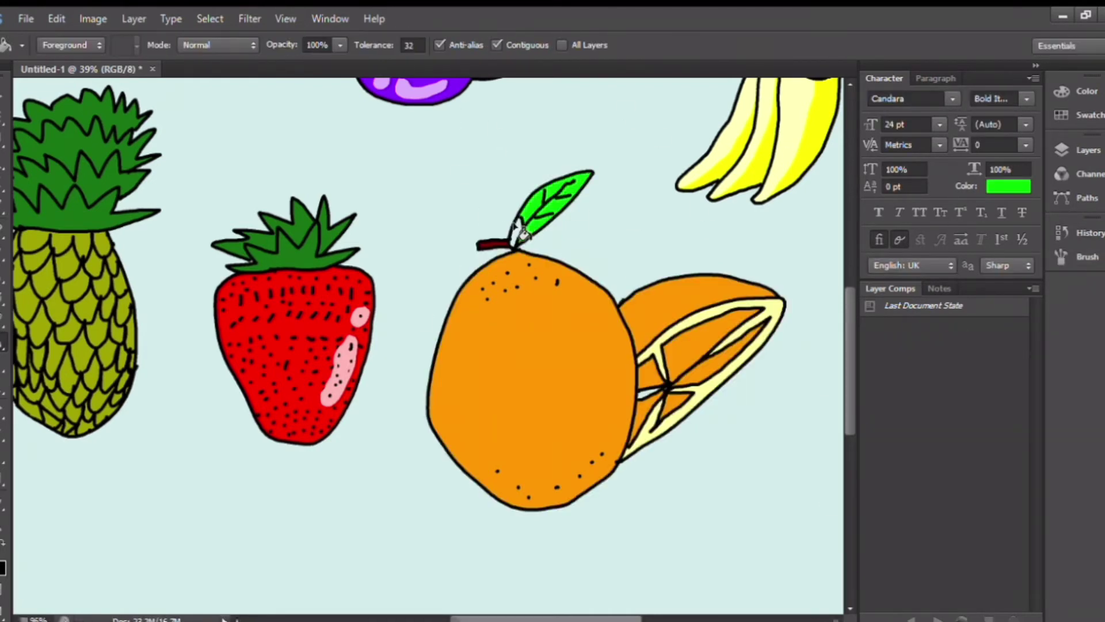
Pick a pale orange colour and pencil highlight shapes on the slice and orange.
left_click(2, 568)
key("Return")
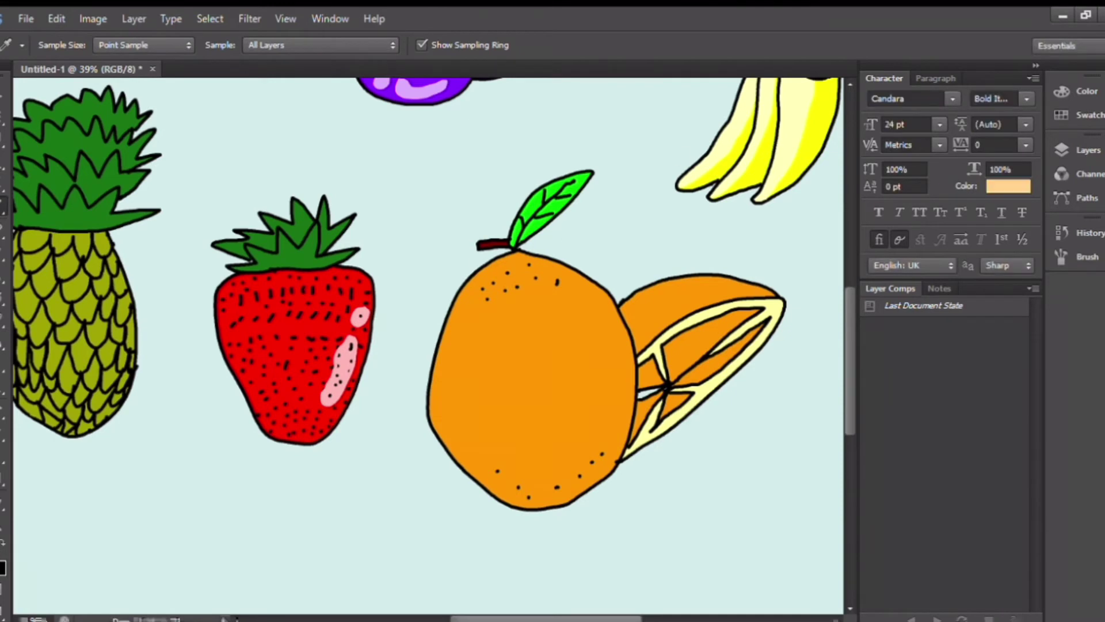
key("b")
left_click_drag(641, 331, 700, 299)
left_click_drag(570, 288, 576, 291)
left_click_drag(587, 316, 610, 438)
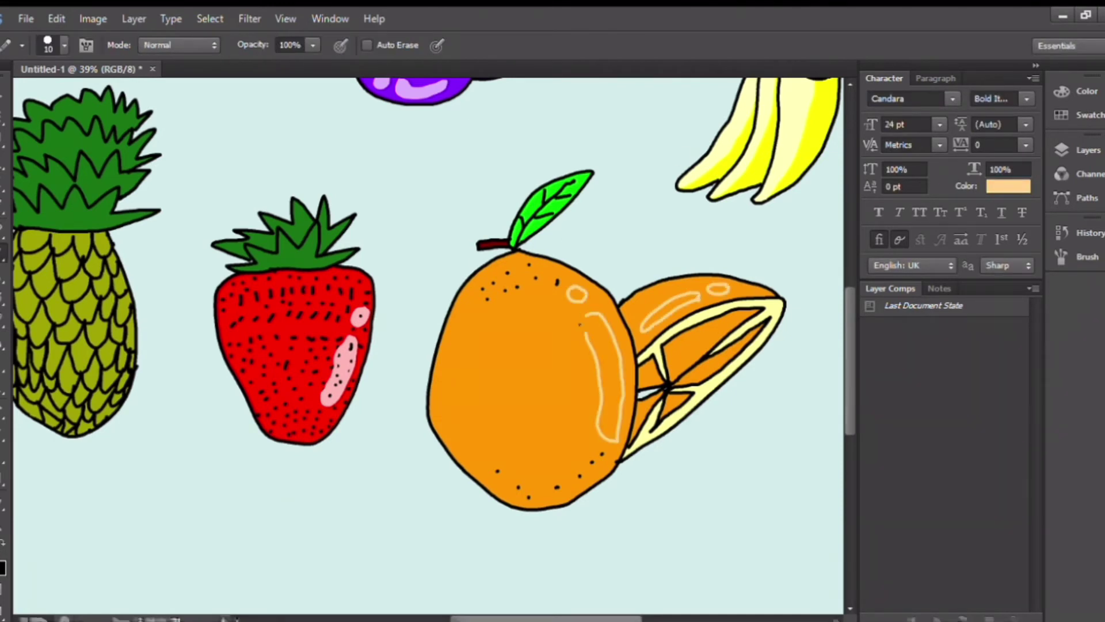
Fill the long and small highlights on the orange with pale orange.
key("g")
left_click(576, 294)
left_click(599, 344)
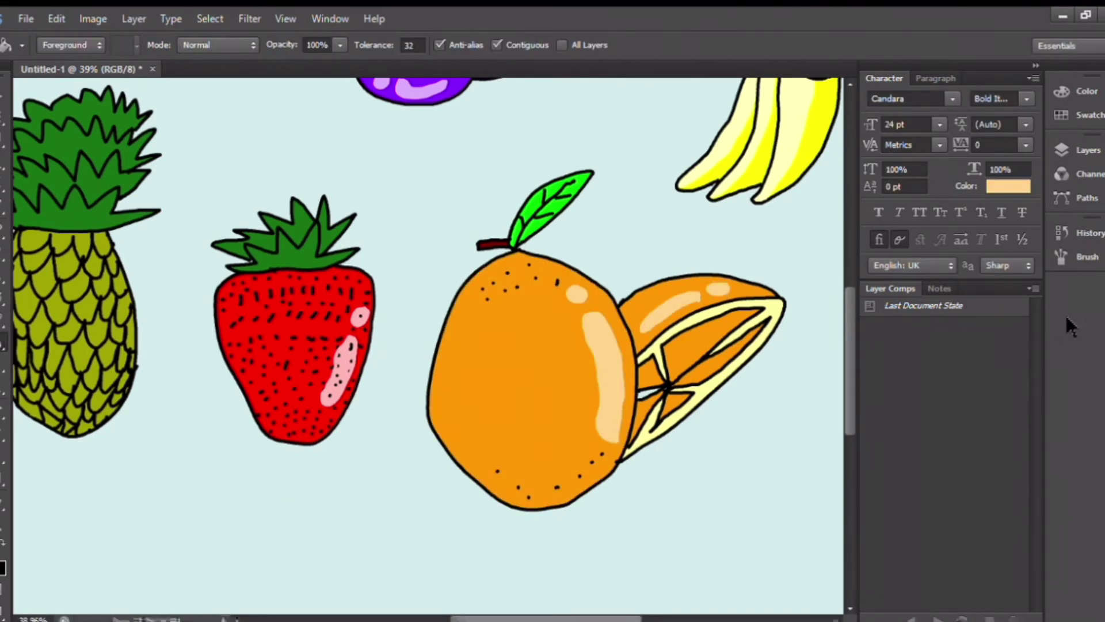
key("z")
scroll(34, 562, "up", 5)
Give the pineapple white eyes, black pupils and a wide black mouth.
key("b")
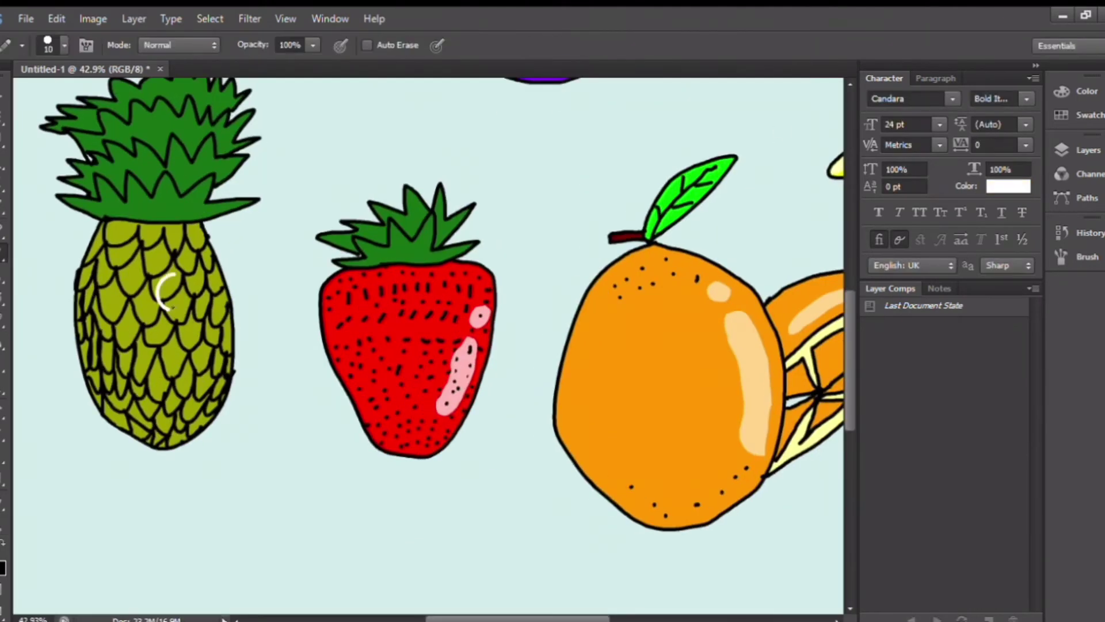
left_click_drag(124, 278, 122, 279)
left_click_drag(179, 274, 177, 275)
key("g")
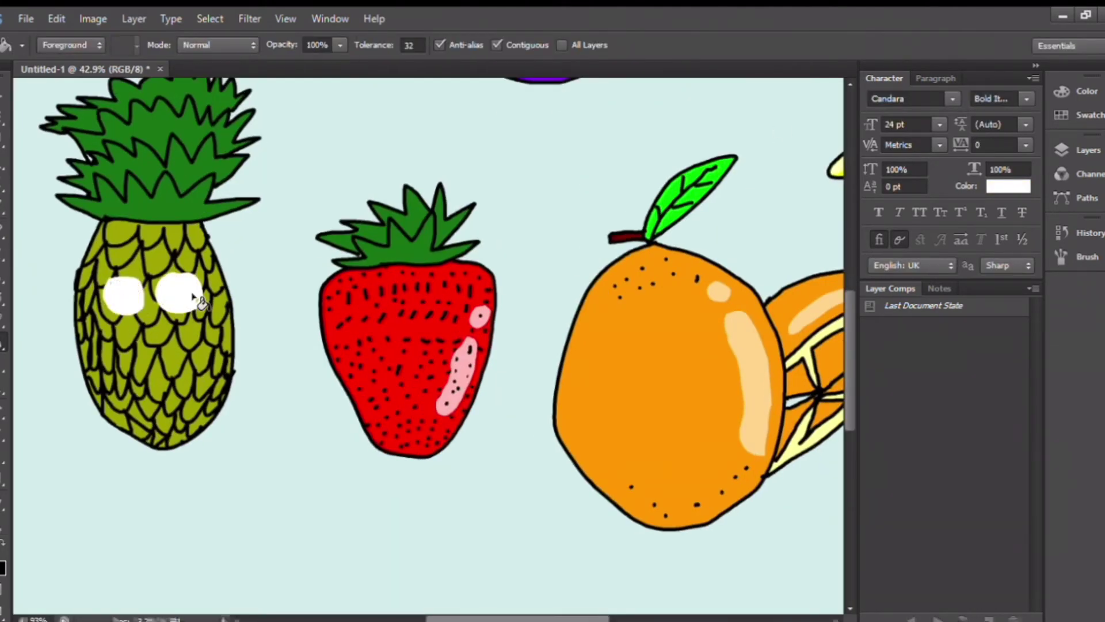
key("x")
key("b")
left_click(123, 295)
left_click(179, 295)
mouse_move(104, 340)
left_mouse_down()
mouse_move(173, 369)
mouse_move(196, 340)
left_mouse_up()
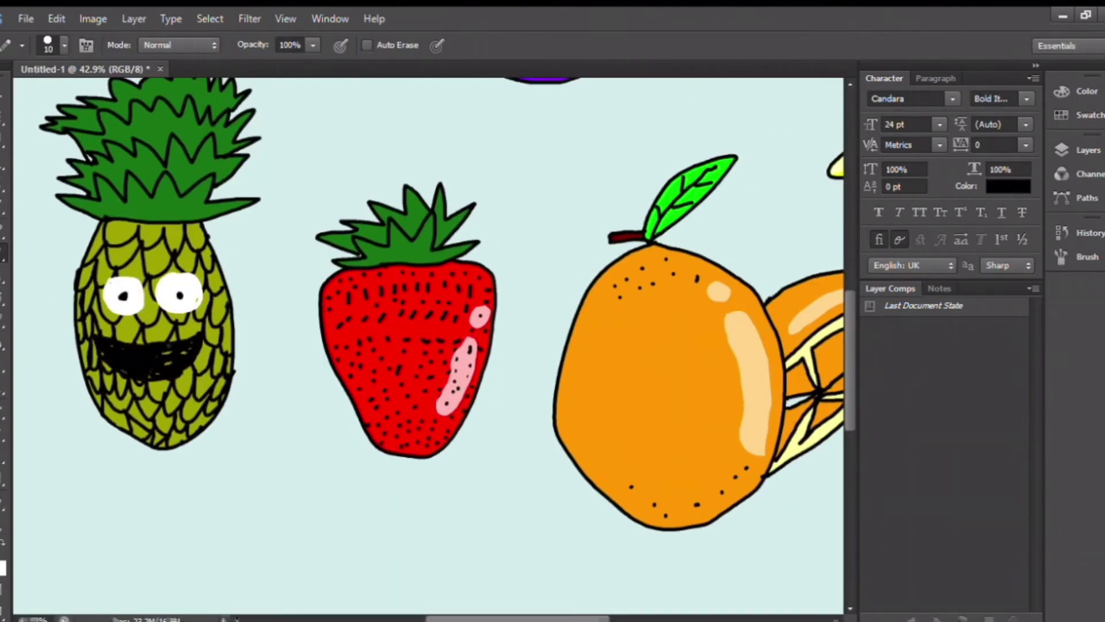
Draw a smile and white-filled eyes on the strawberry.
left_click_drag(347, 341, 433, 373)
key("x")
left_click_drag(417, 291, 361, 295)
key("g")
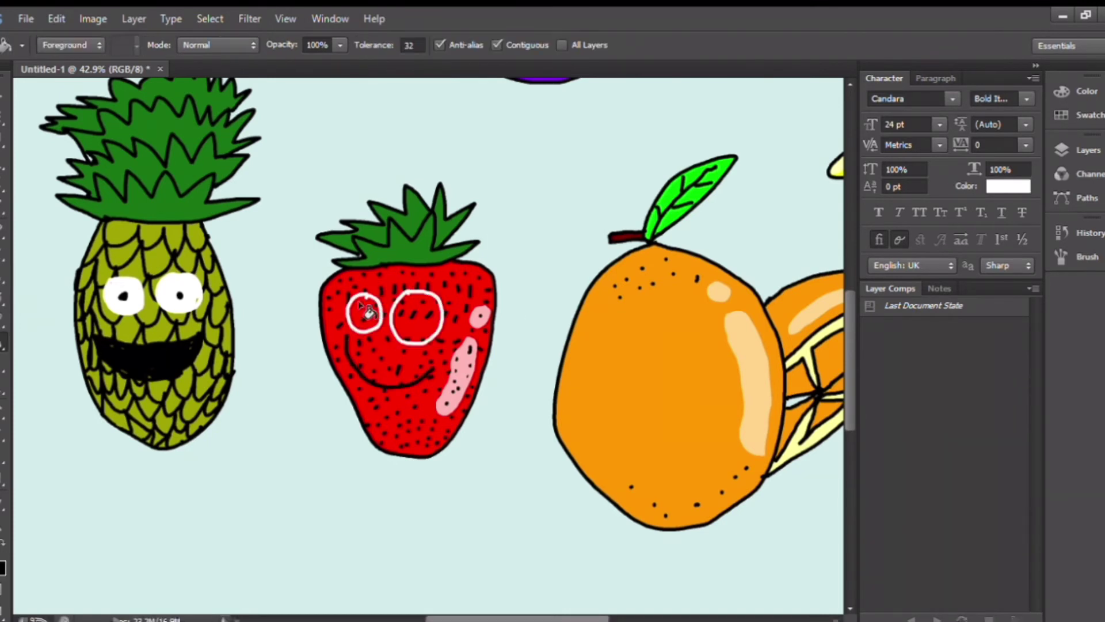
left_click(414, 322)
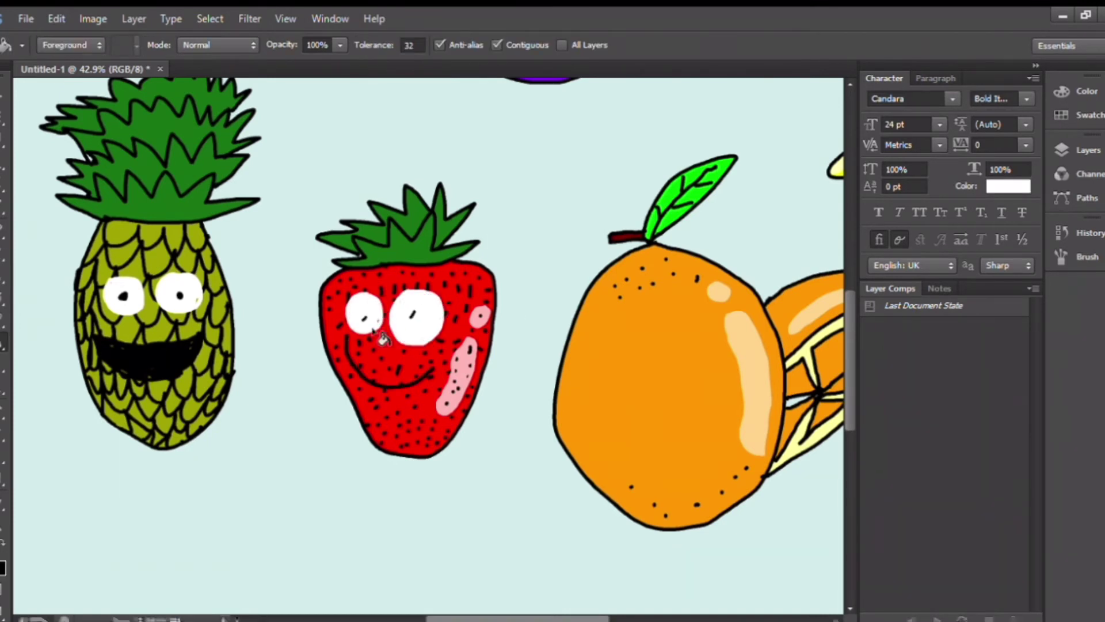
Add white eyes, pupils and a smile to the orange, then zoom in on the empty lower canvas.
key("b")
left_click_drag(633, 351, 685, 354)
key("g")
left_click(636, 354)
left_click_drag(622, 414, 691, 426)
key("z")
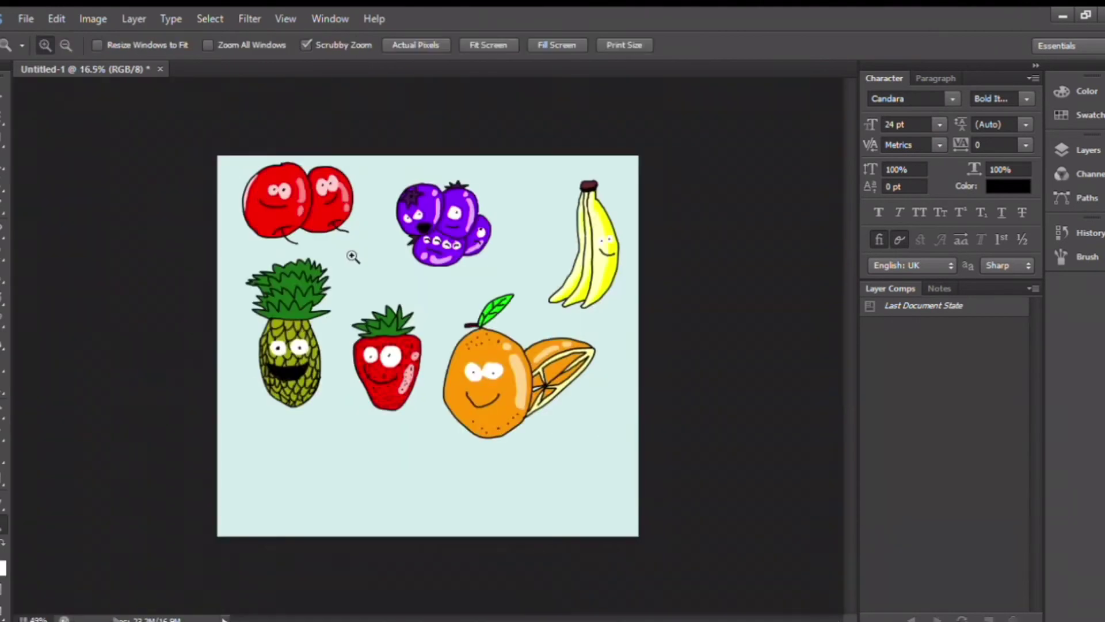
left_click(353, 256)
Outline the watermelon slice at lower left and pick a pink flesh colour.
key("b")
mouse_move(210, 504)
left_mouse_down()
mouse_move(478, 452)
mouse_move(238, 588)
left_mouse_up()
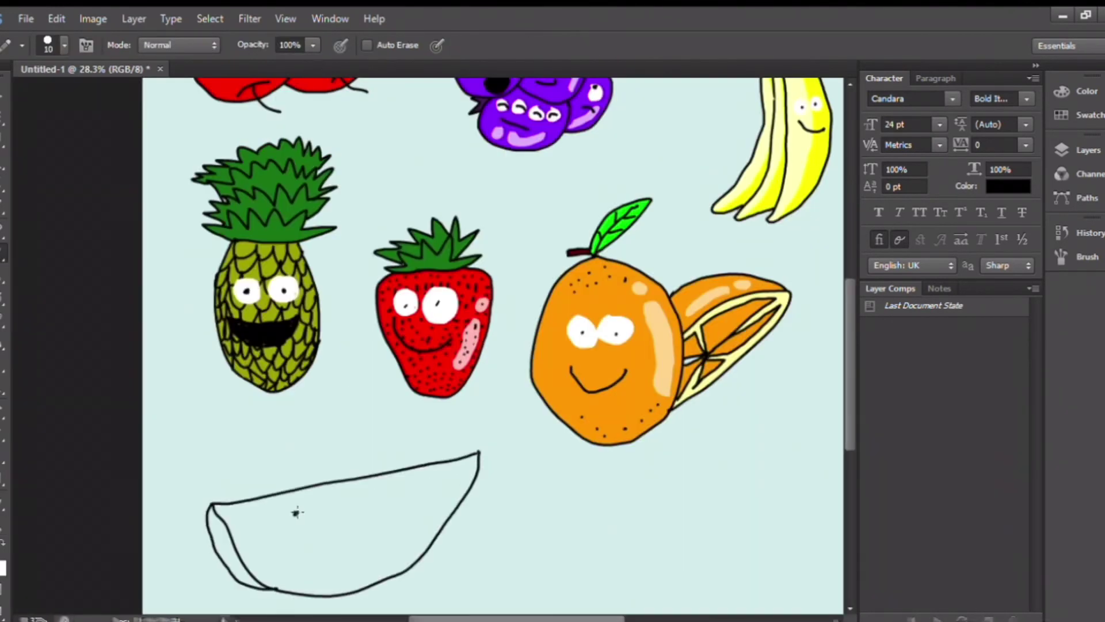
key("i")
left_click(426, 356)
key("g")
left_click(148, 523)
Undo the pink fill that spilled onto the background and close the gap in the outline.
key("ctrl+z")
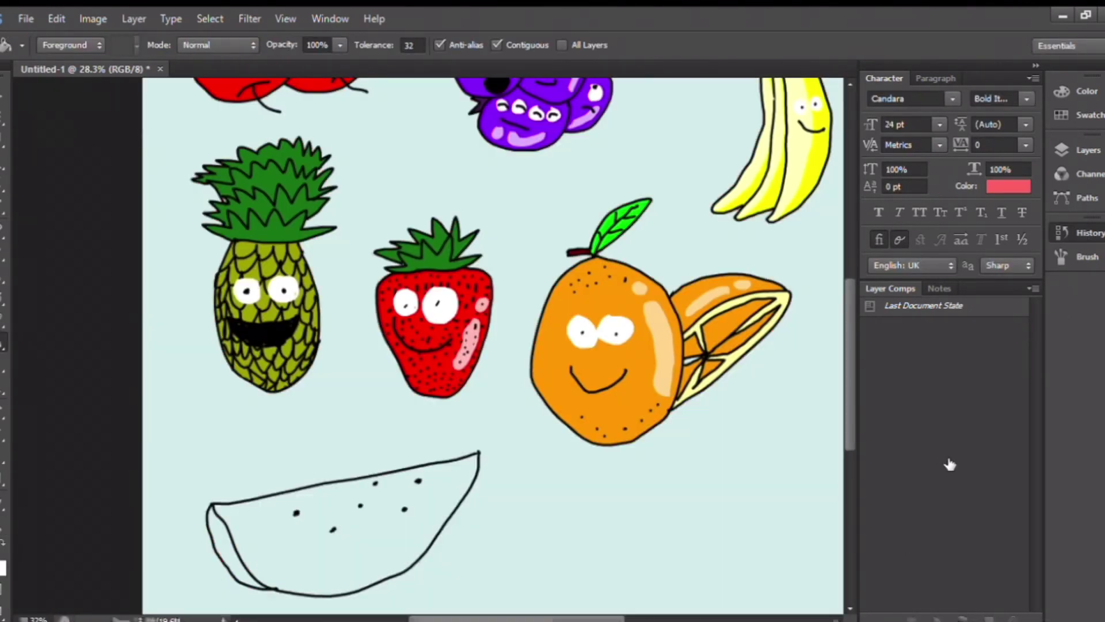
left_click(231, 522)
left_click(624, 365)
key("i")
key("g")
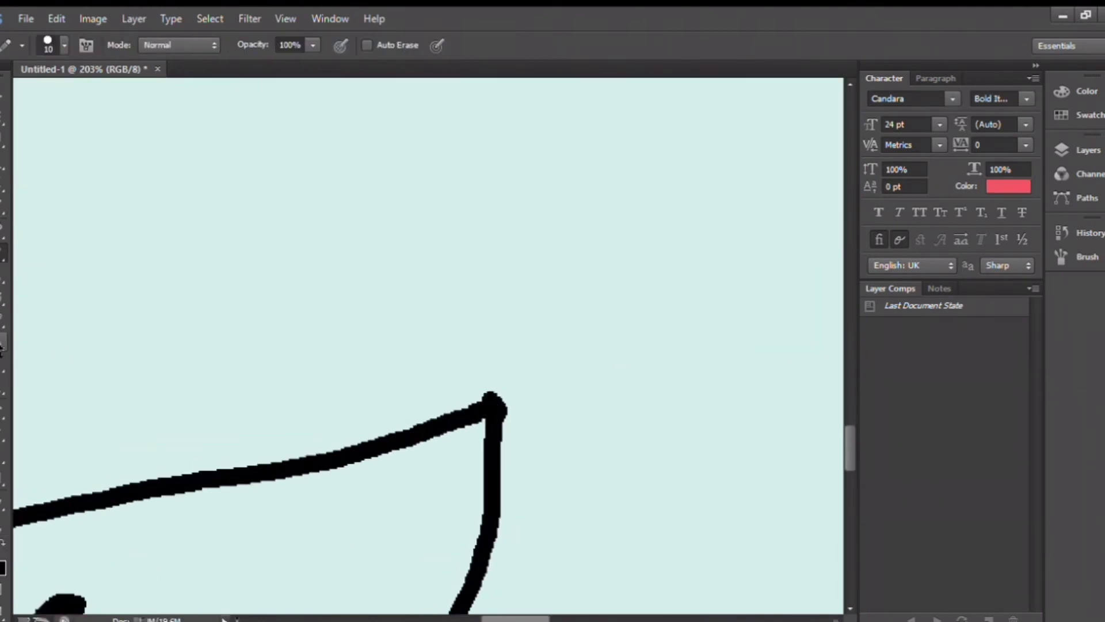
left_click(460, 518)
Draw a highlight streak, fill the watermelon flesh pink and the highlight light pink.
key("z")
left_click(460, 518)
key("b")
left_click_drag(264, 563, 349, 554)
left_click(360, 536)
key("g")
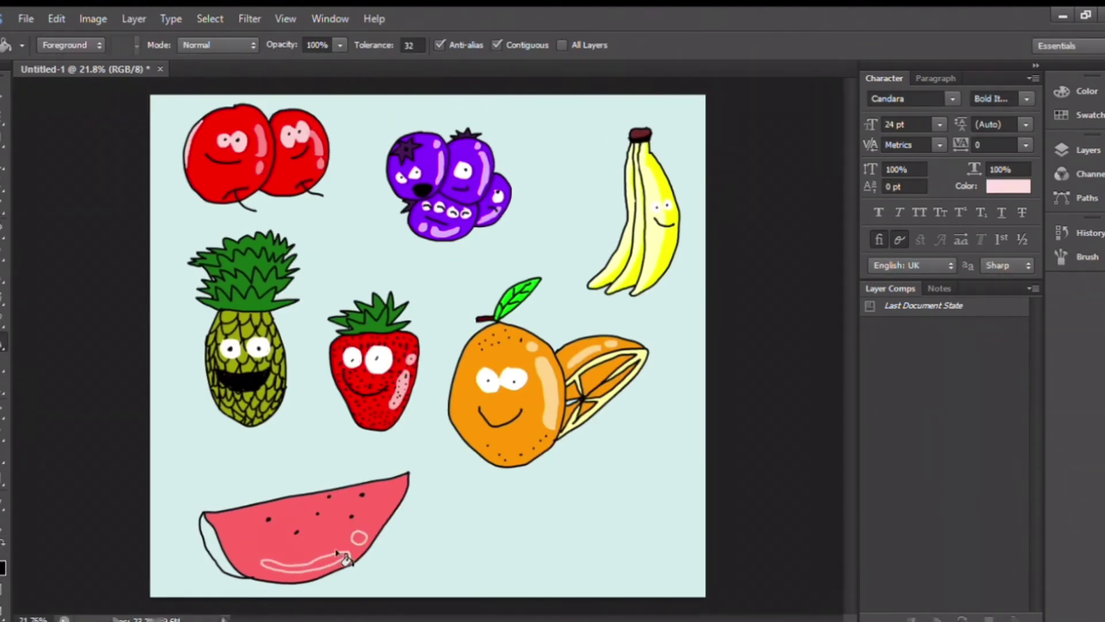
left_click(305, 561)
Pencil in black the pear outline beside the watermelon and a lemon with four seed ovals.
key("i")
key("g")
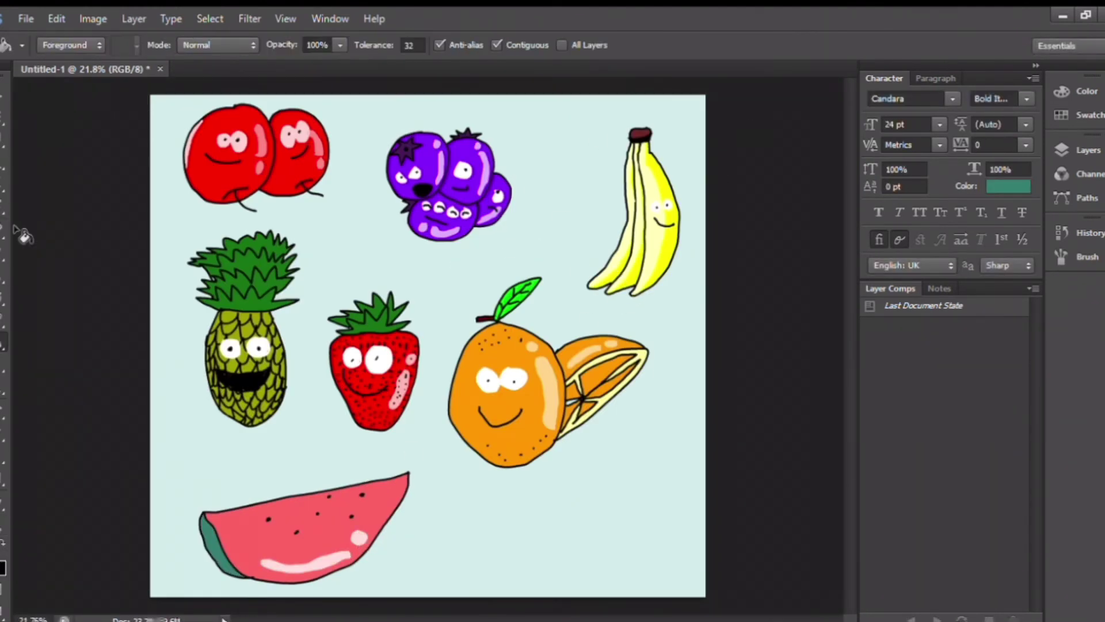
key("d")
key("b")
scroll(462, 605, "up", 5)
left_click_drag(353, 491, 357, 276)
scroll(344, 289, "right", 10)
mouse_move(286, 266)
left_mouse_down()
mouse_move(637, 451)
mouse_move(279, 236)
left_mouse_up()
left_click_drag(352, 322, 359, 325)
left_click_drag(426, 361, 440, 375)
left_click_drag(535, 410, 549, 415)
left_click_drag(420, 396, 429, 403)
Fill the lemon and its seeds yellow and add one more seed.
key("i")
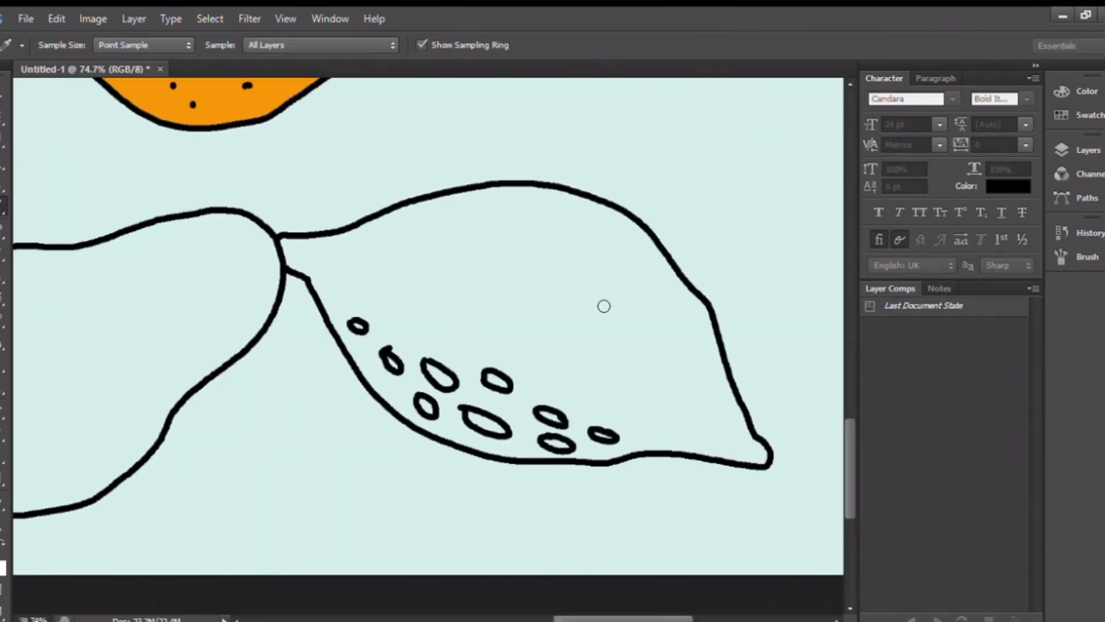
key("g")
left_click(605, 306)
left_click(393, 363)
left_click(441, 377)
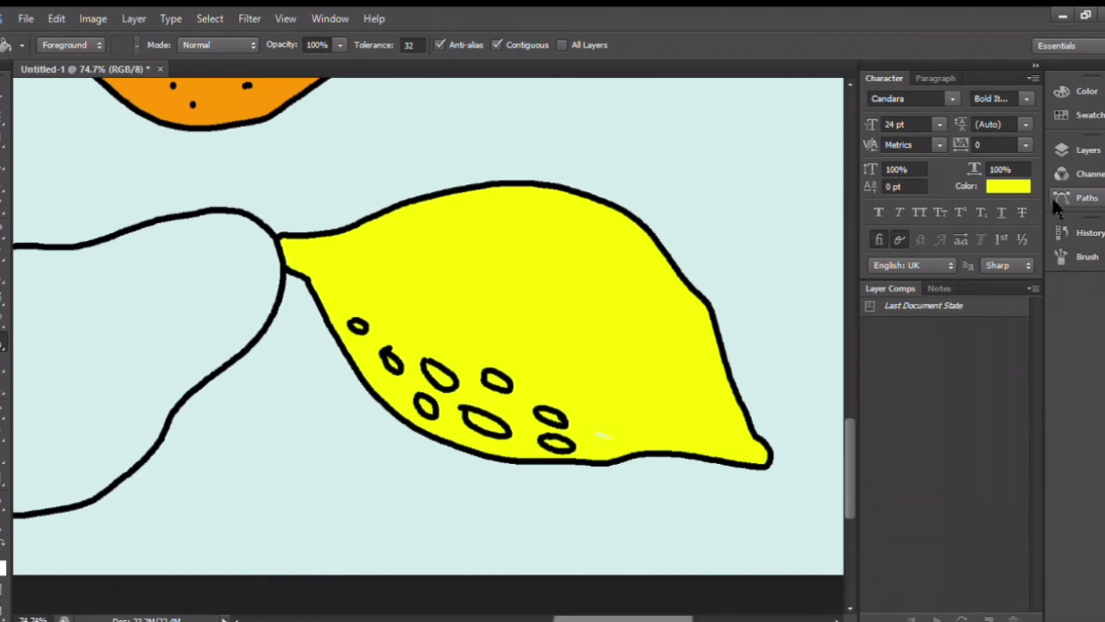
left_click_drag(593, 433, 596, 435)
Draw the lemon's two eyes and fill them white.
key("b")
key("x")
left_click_drag(504, 221, 500, 223)
left_click_drag(588, 224, 583, 225)
key("g")
left_click(502, 248)
left_click(588, 260)
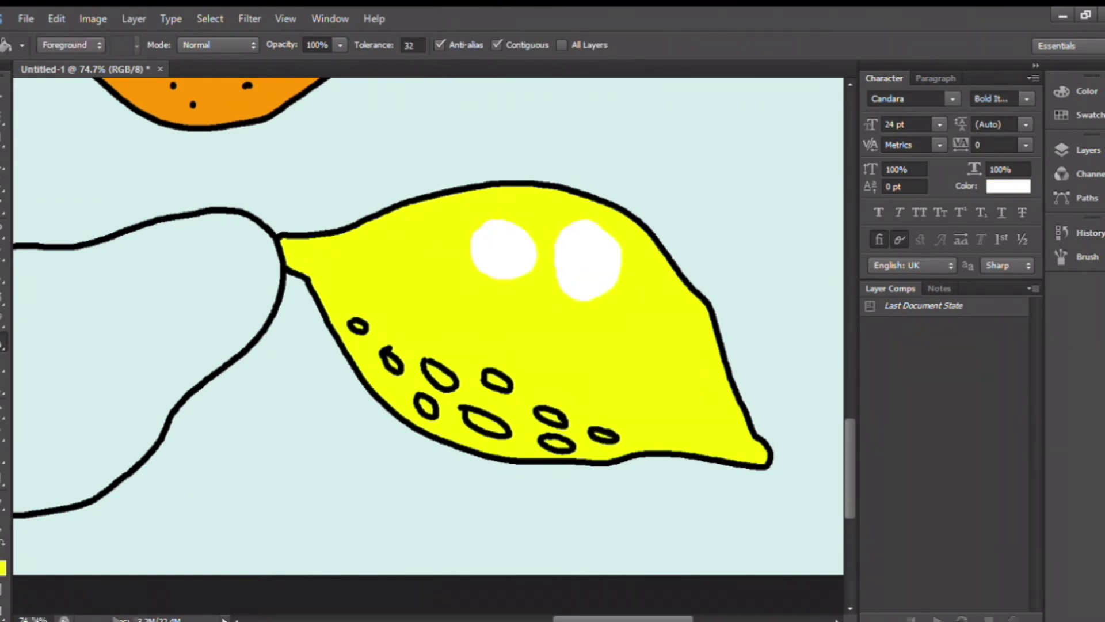
Dot black pupils in the lemon's eyes and draw its open black mouth.
key("x")
key("b")
left_click(477, 242)
left_click(564, 248)
left_click_drag(506, 318, 508, 321)
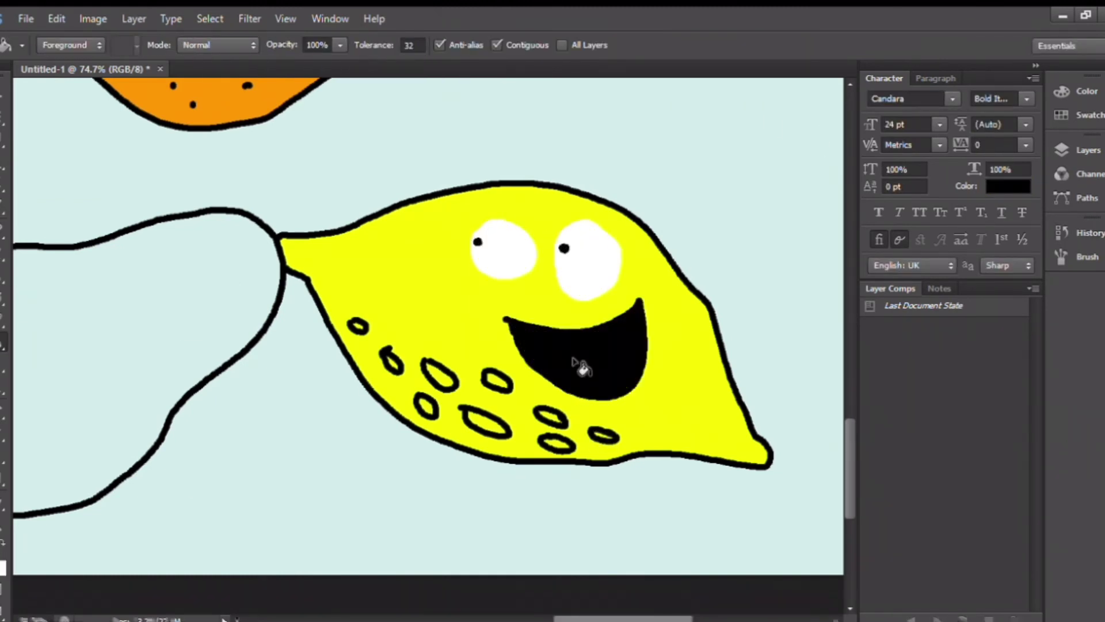
Add a stem with two leaves to the pear; fill the pear bright green, leaves dark green.
key("b")
mouse_move(266, 222)
left_mouse_down()
mouse_move(314, 183)
mouse_move(320, 210)
mouse_move(360, 135)
left_mouse_up()
key("i")
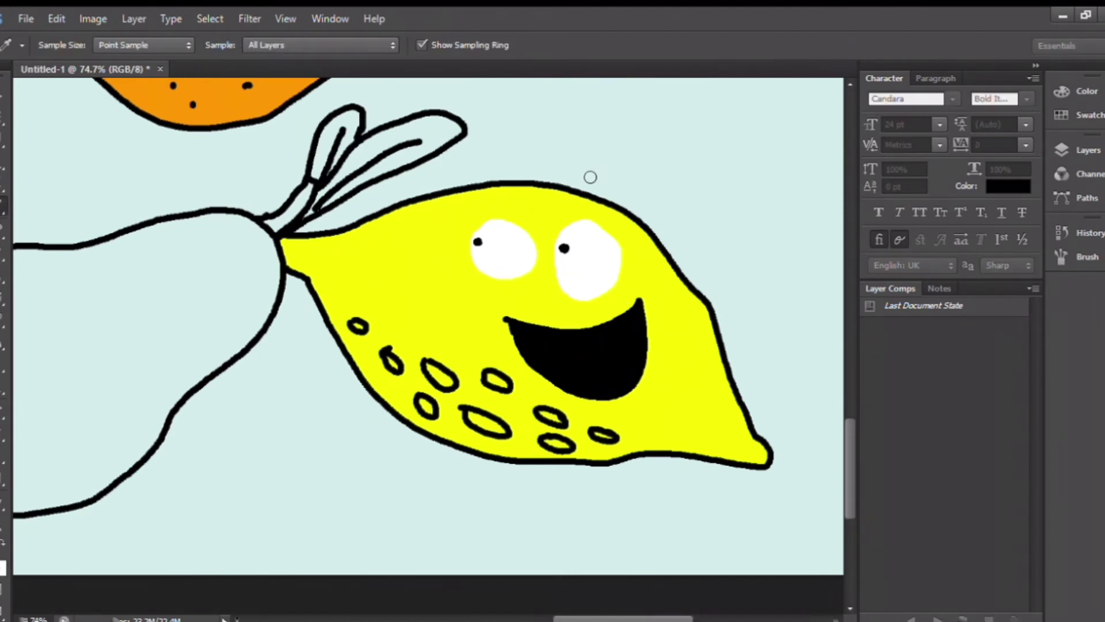
key("g")
left_click(144, 374)
scroll(403, 346, "left", 3)
key("i")
left_click(473, 141)
left_click(552, 133)
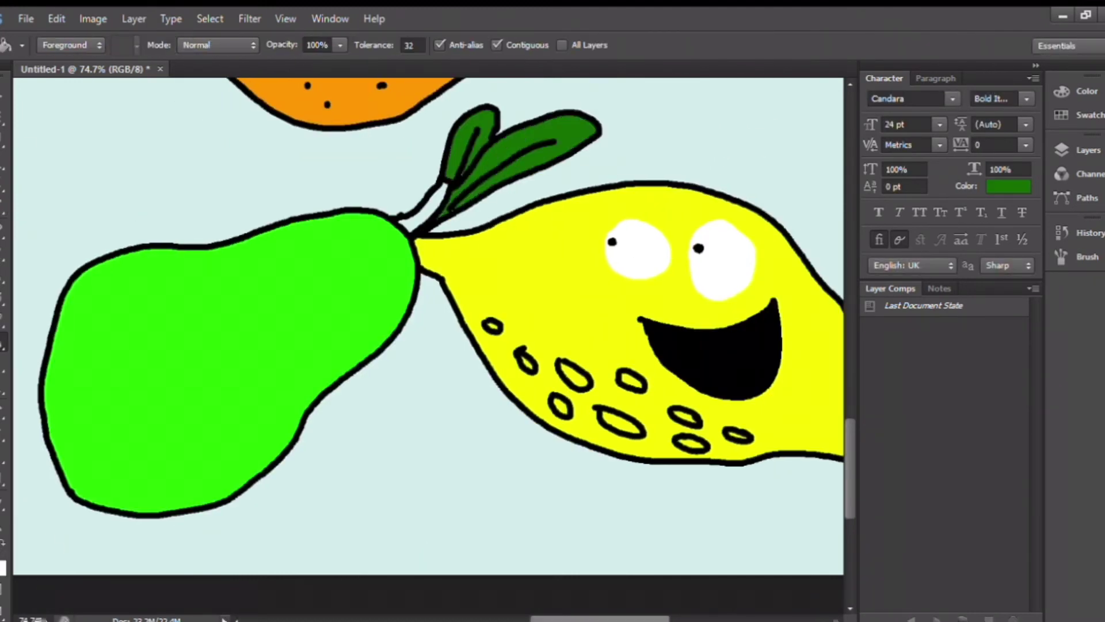
Draw a highlight streak and blob on the pear and fill it pale green.
key("i")
key("b")
left_click_drag(372, 296, 374, 314)
left_click_drag(339, 334, 221, 464)
key("g")
left_click(276, 403)
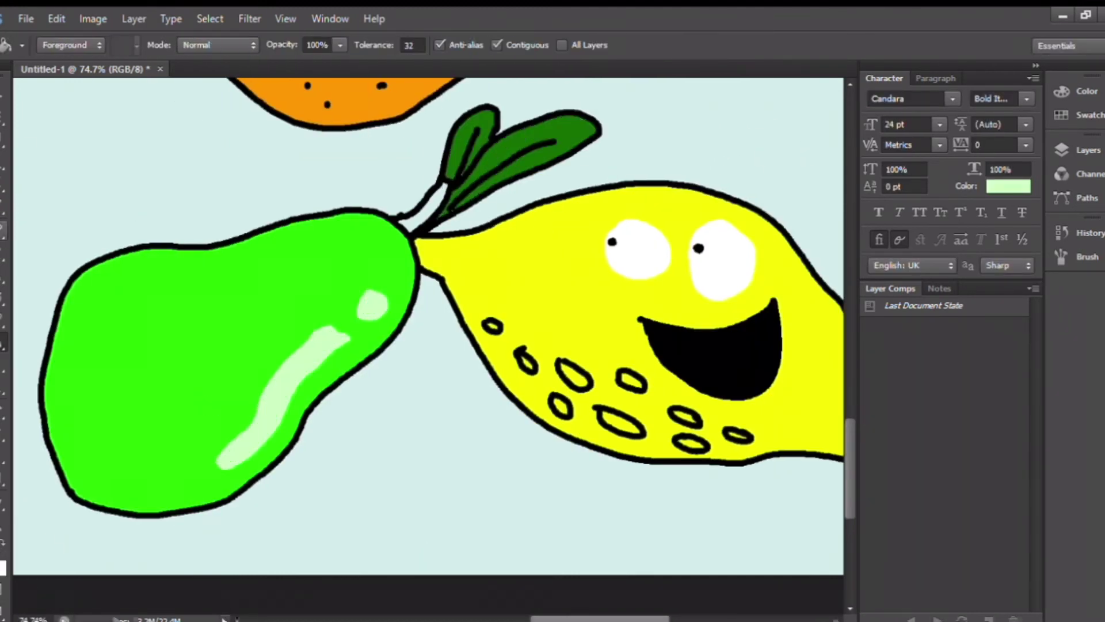
Pick a pale yellow and pencil highlight strokes along the lemon's top.
key("i")
left_click(575, 230)
key("b")
left_click_drag(593, 210, 662, 205)
left_click_drag(668, 205, 806, 311)
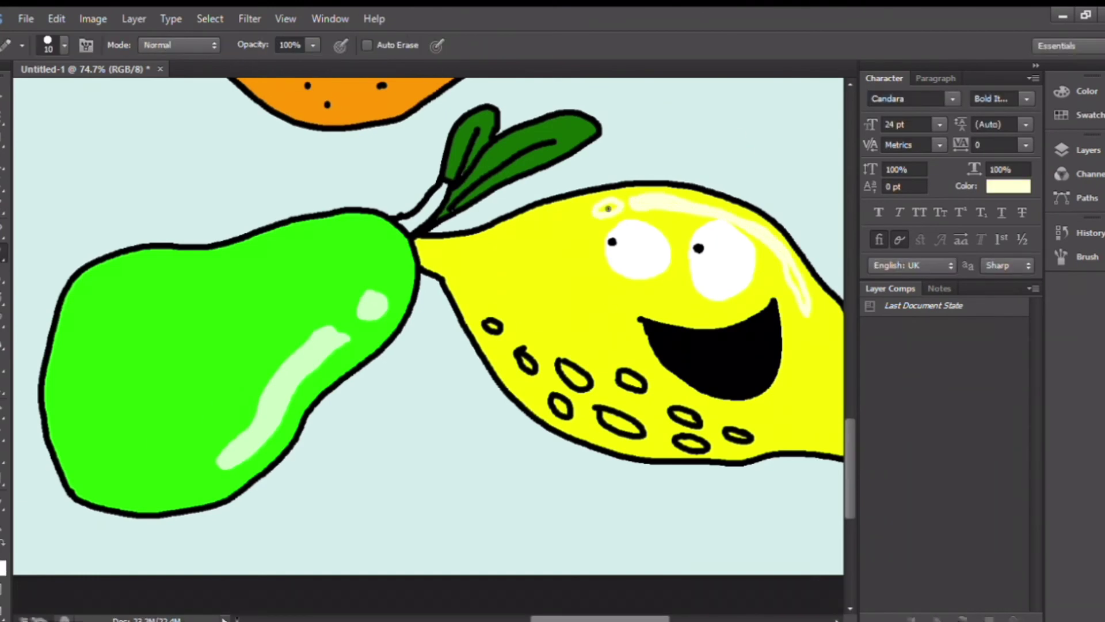
key("z")
left_click_drag(576, 357, 393, 357)
key("ctrl+plus")
key("ctrl+plus")
key("ctrl+plus")
Give the pear a face: white eyes with a pupil and a black mouth.
key("i")
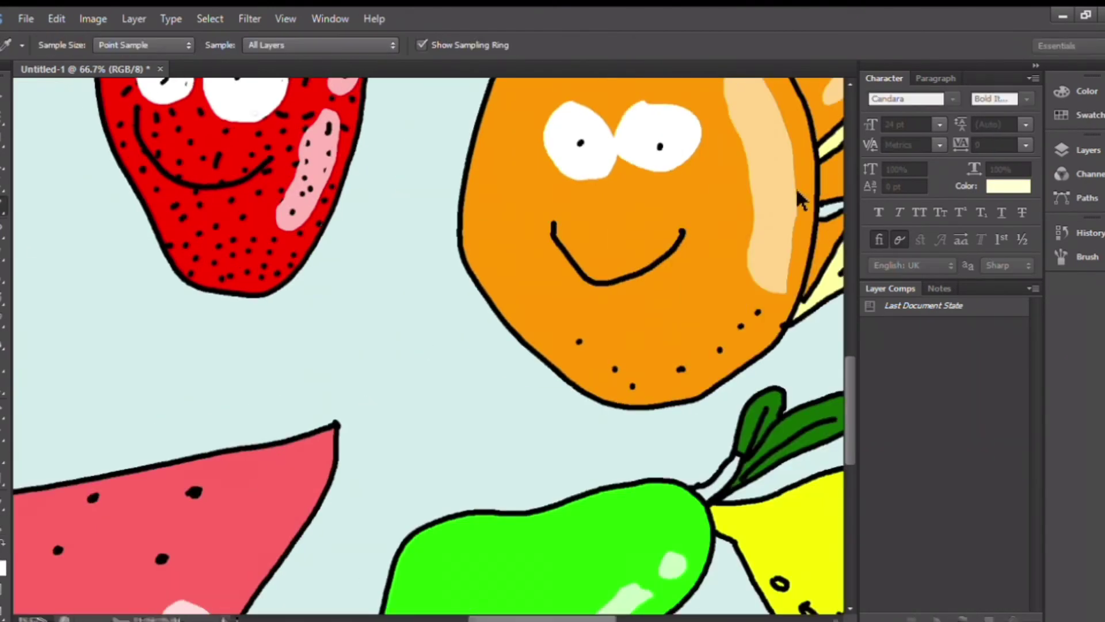
key("b")
scroll(428, 328, "down", 5)
left_click_drag(490, 357, 633, 331)
left_click_drag(489, 380, 487, 383)
key("g")
left_click(489, 410)
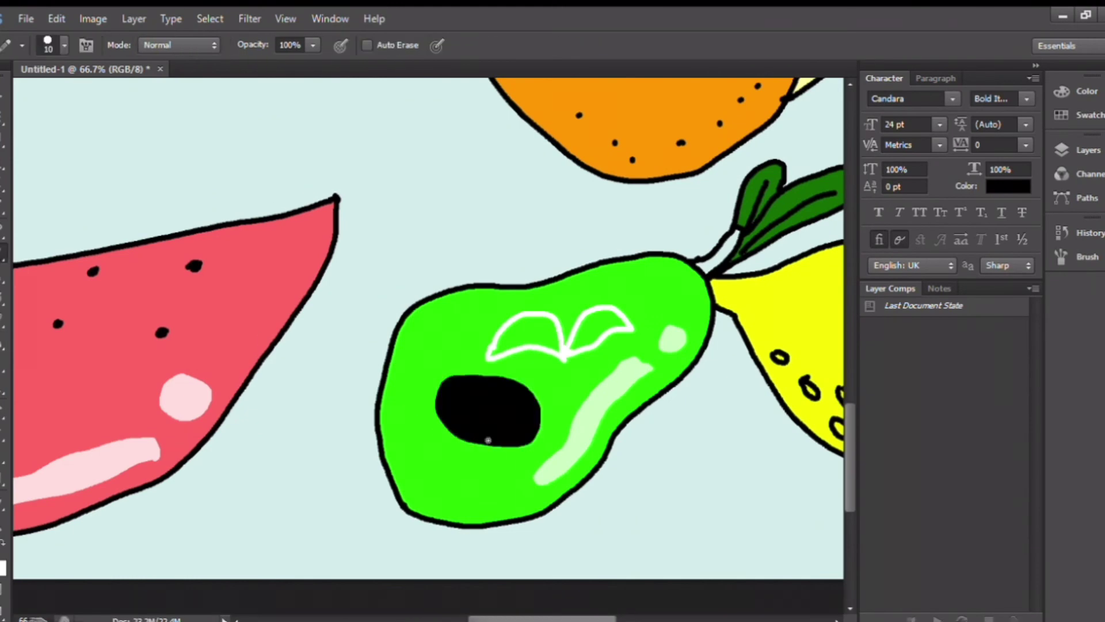
left_click_drag(412, 364, 570, 392)
left_click(438, 386)
key("x")
left_click(524, 336)
left_click(612, 339)
key("z")
left_click_drag(611, 338, 328, 390)
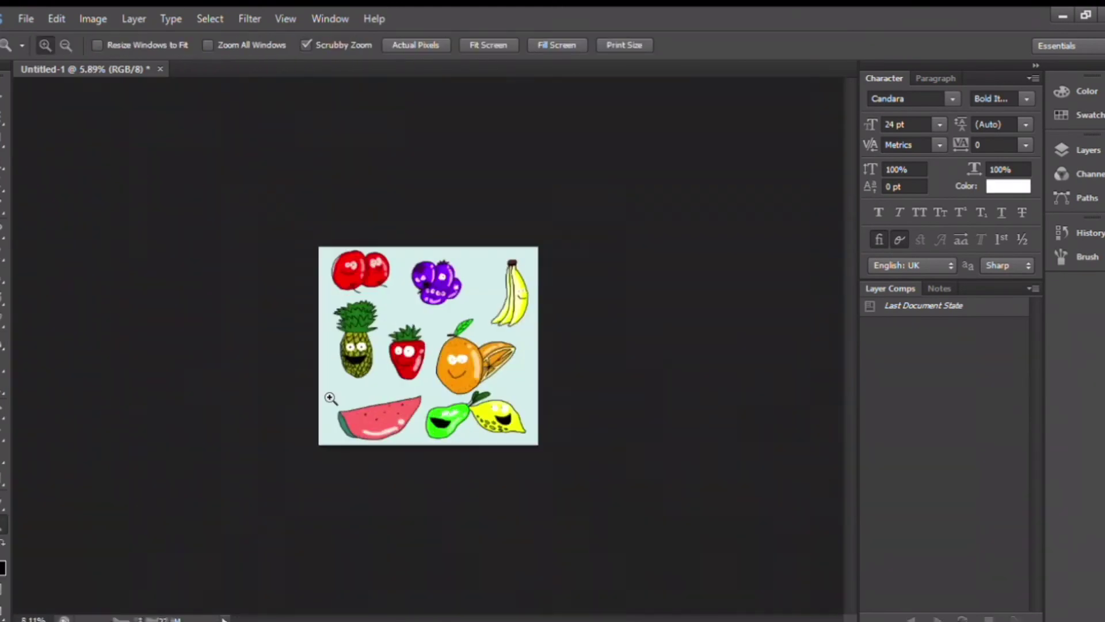